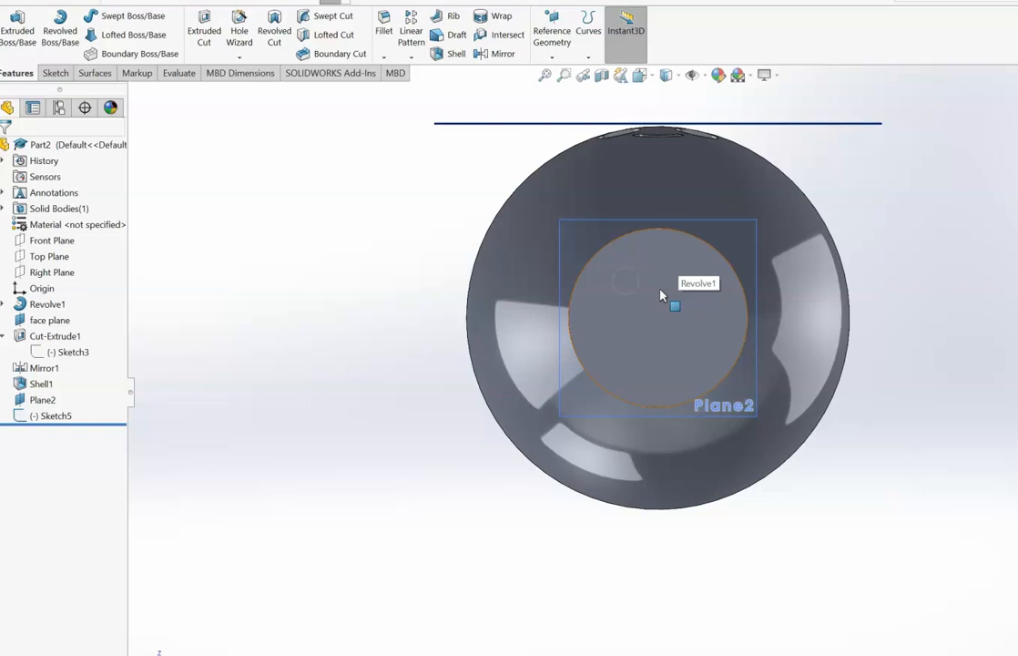
# Delete the unneeded reference plane Plane2 below the pot, confirming the deletion
pyautogui.click(645, 398)
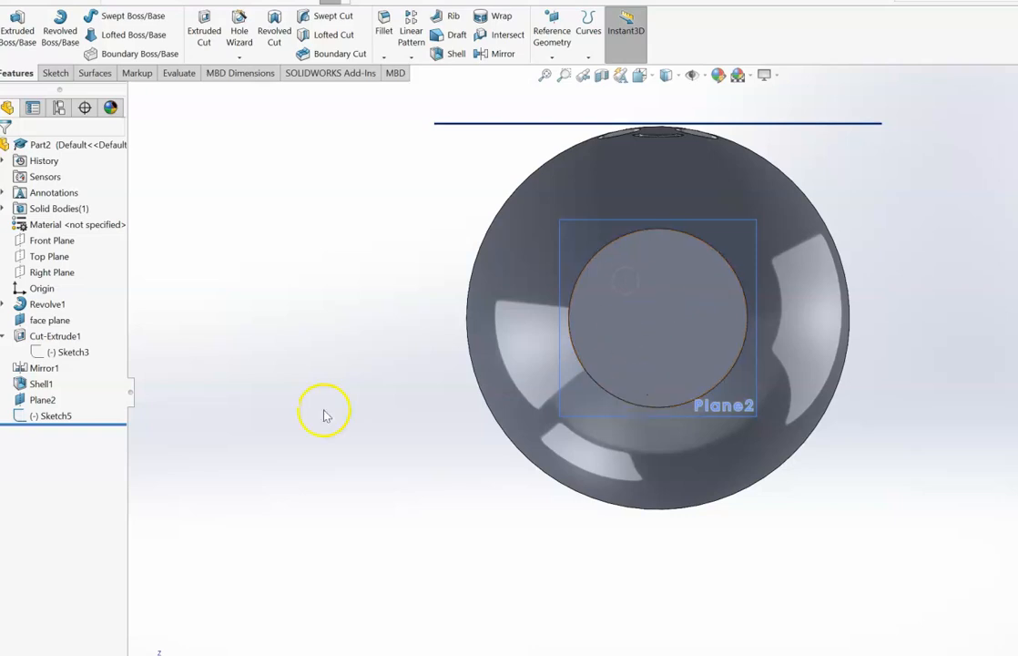
pyautogui.click(47, 402)
pyautogui.press('Down')
pyautogui.press('Down')
pyautogui.press('Down')
pyautogui.press('Down')
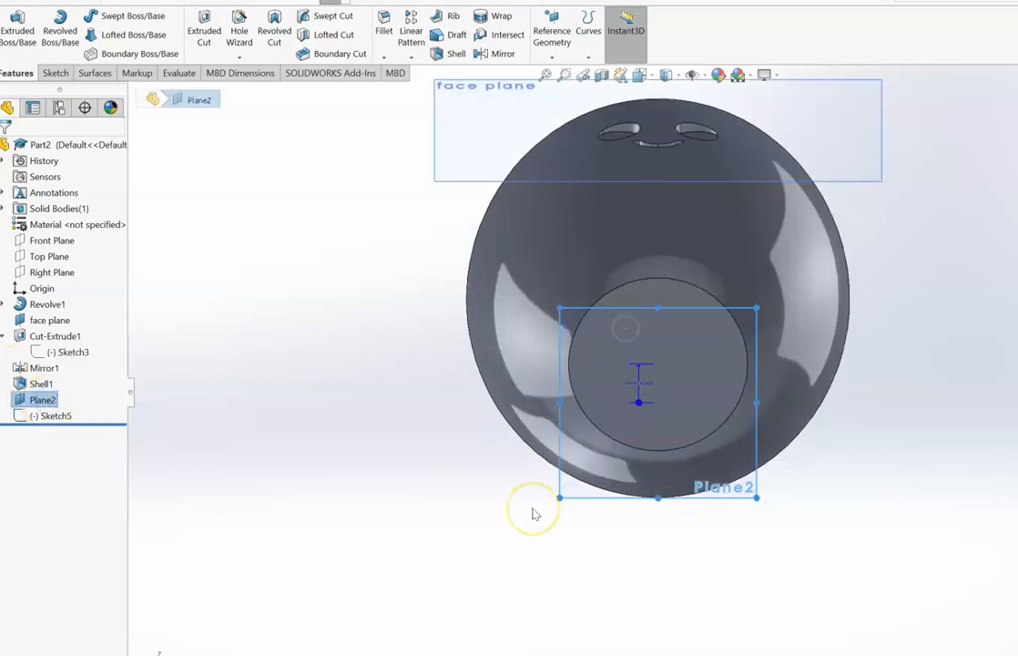
pyautogui.press('Down')
pyautogui.press('Down')
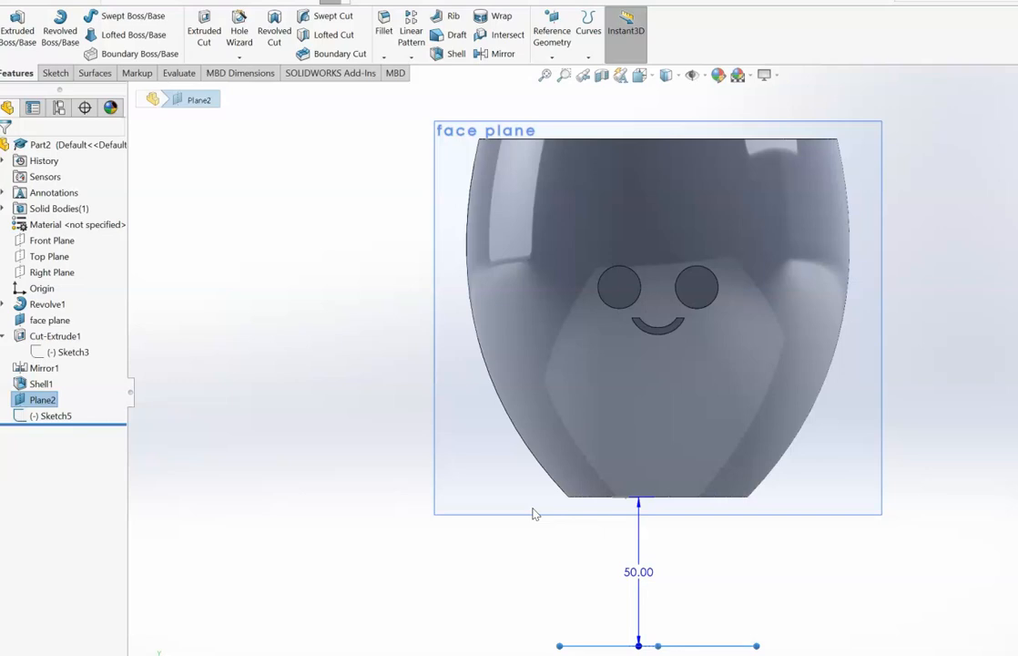
pyautogui.click(38, 404)
pyautogui.press('BackSpace')
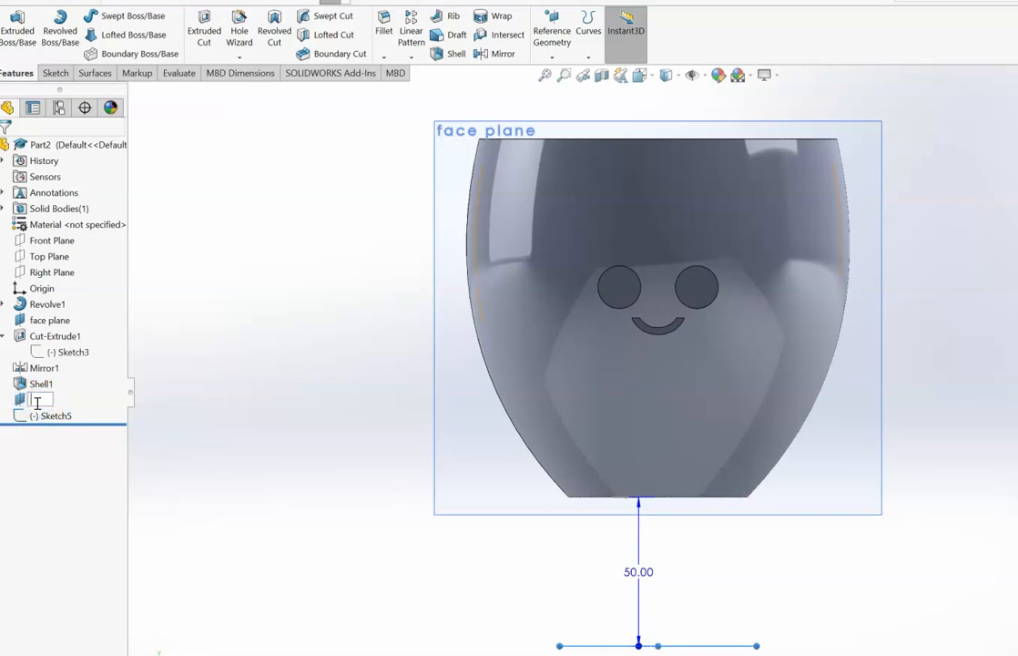
pyautogui.click(19, 401)
pyautogui.press('Delete')
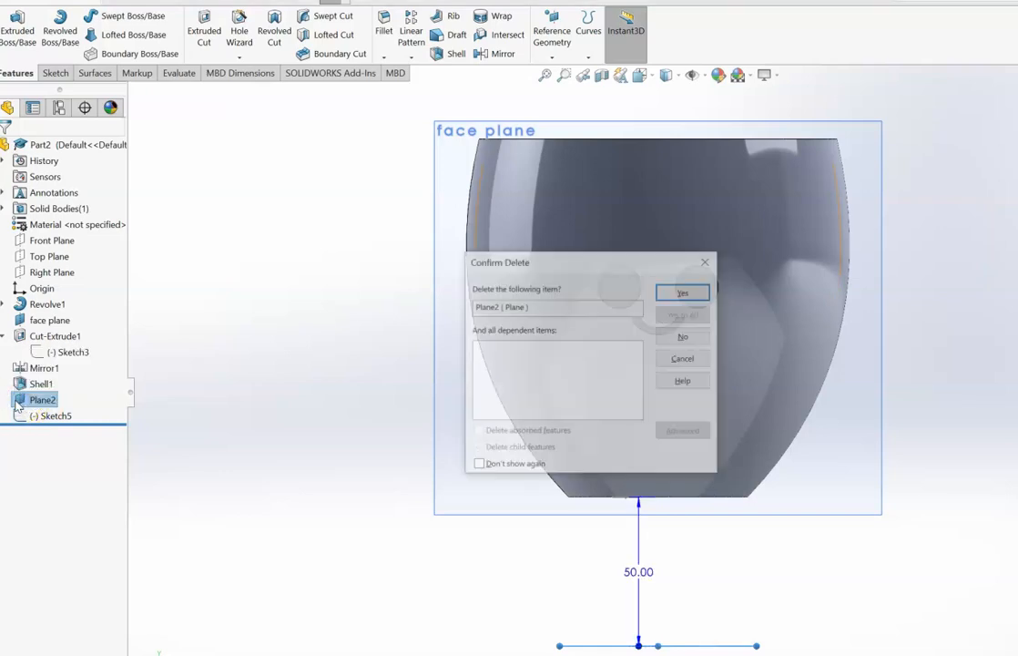
pyautogui.press('Return')
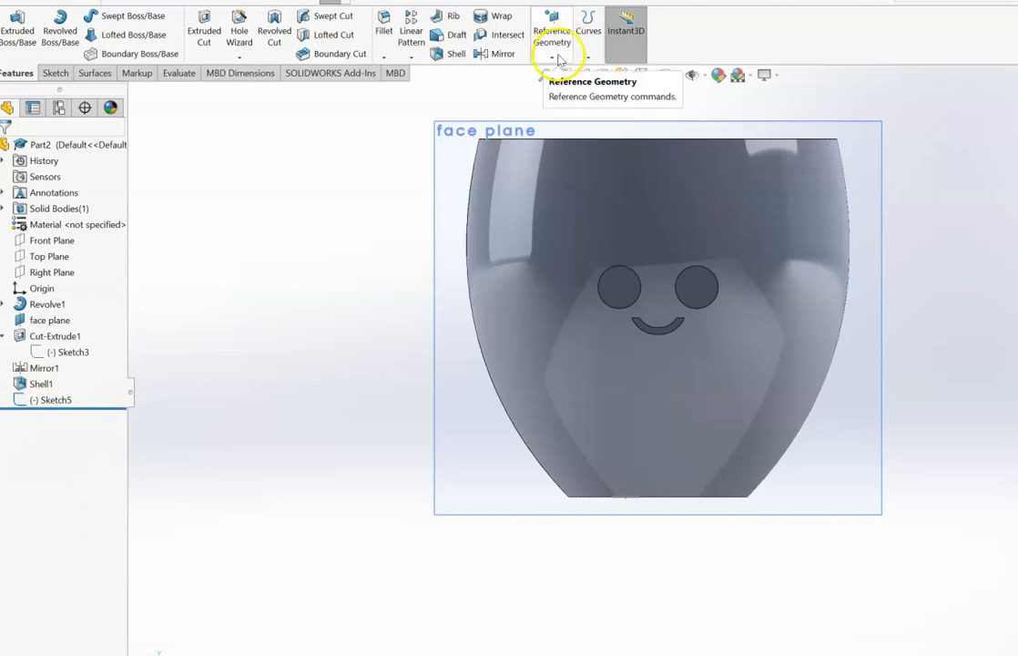
# Create a reference plane offset 50 mm below the pot's flat bottom face
pyautogui.press('Down')
pyautogui.press('Down')
pyautogui.press('Down')
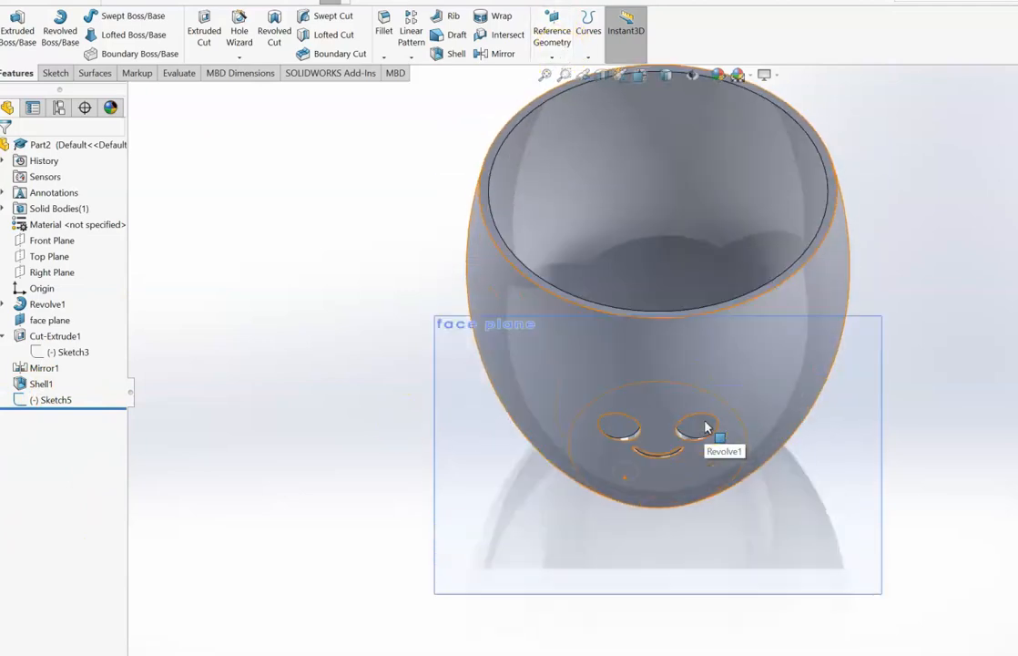
pyautogui.press('Up')
pyautogui.press('Up')
pyautogui.press('Up')
pyautogui.press('Up')
pyautogui.press('Up')
pyautogui.press('Up')
pyautogui.press('Up')
pyautogui.press('Up')
pyautogui.press('Up')
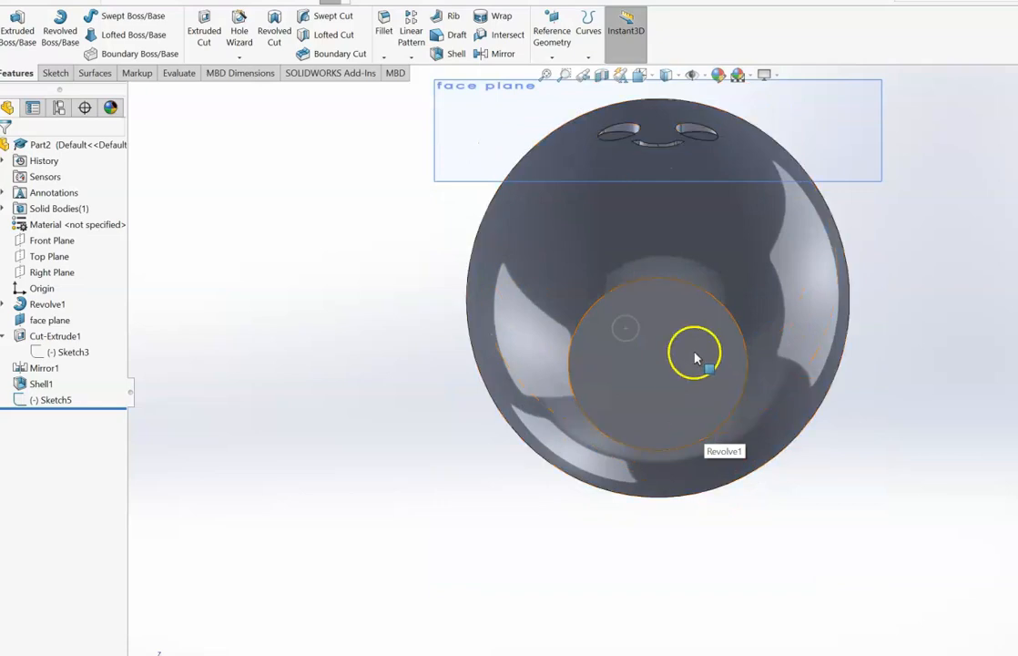
pyautogui.click(694, 358)
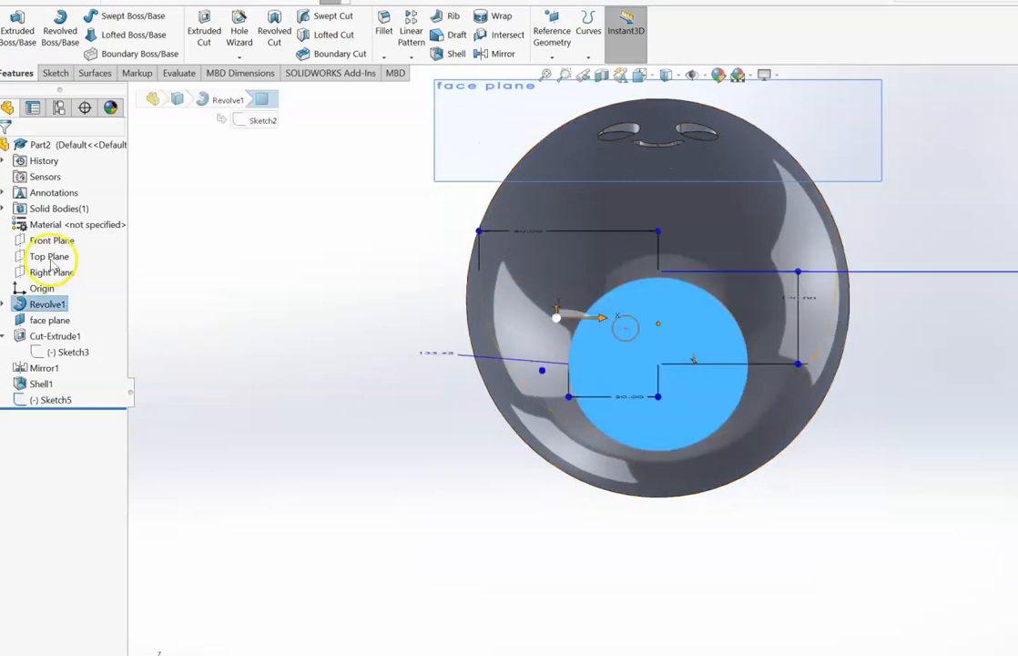
pyautogui.click(553, 55)
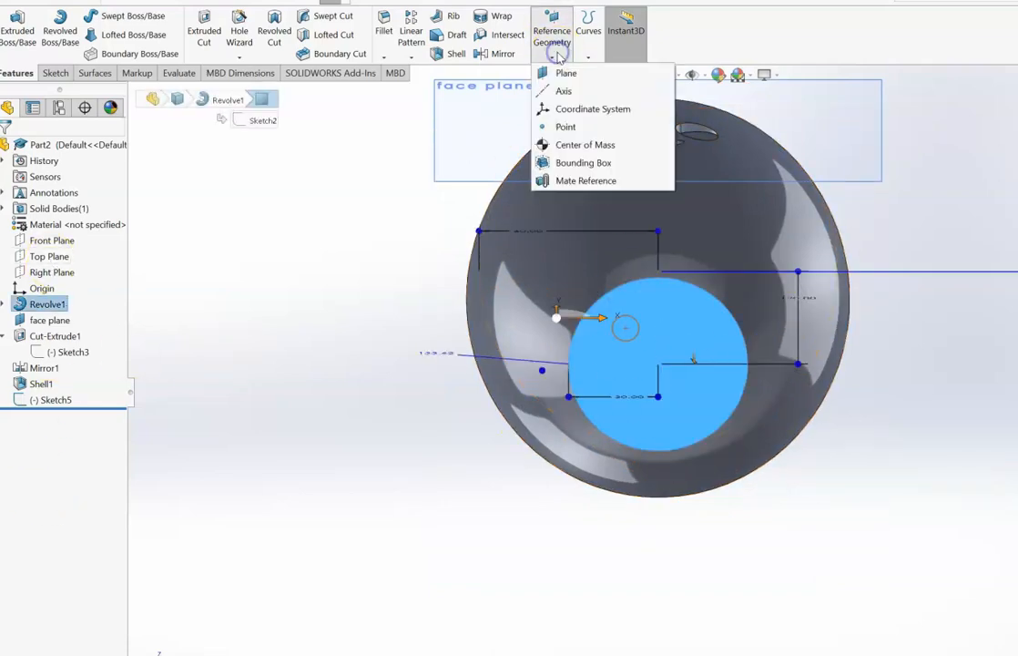
pyautogui.click(564, 73)
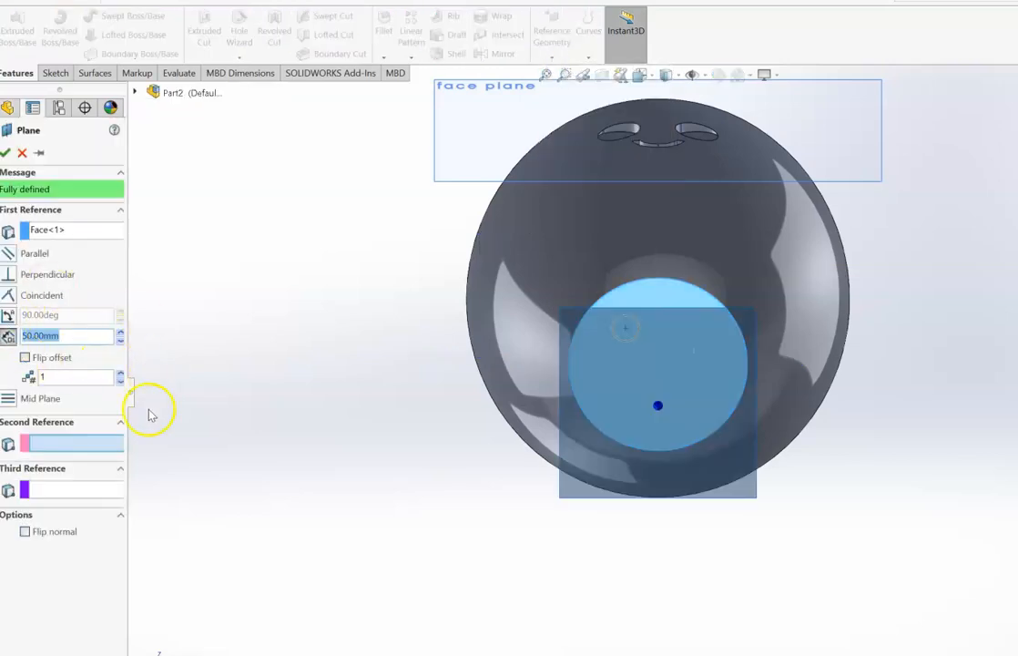
pyautogui.click(372, 367)
pyautogui.press('Down')
pyautogui.press('Down')
pyautogui.press('Down')
pyautogui.press('Down')
pyautogui.press('Down')
pyautogui.press('Down')
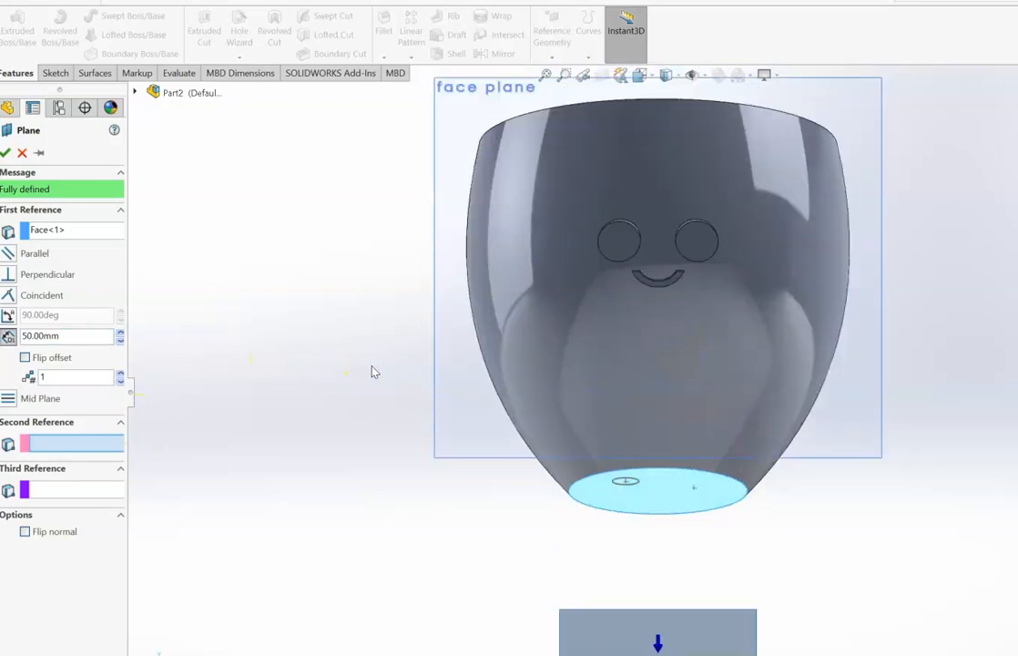
pyautogui.press('Up')
pyautogui.press('Up')
pyautogui.press('Up')
pyautogui.press('Up')
pyautogui.press('Up')
pyautogui.press('Up')
pyautogui.press('Up')
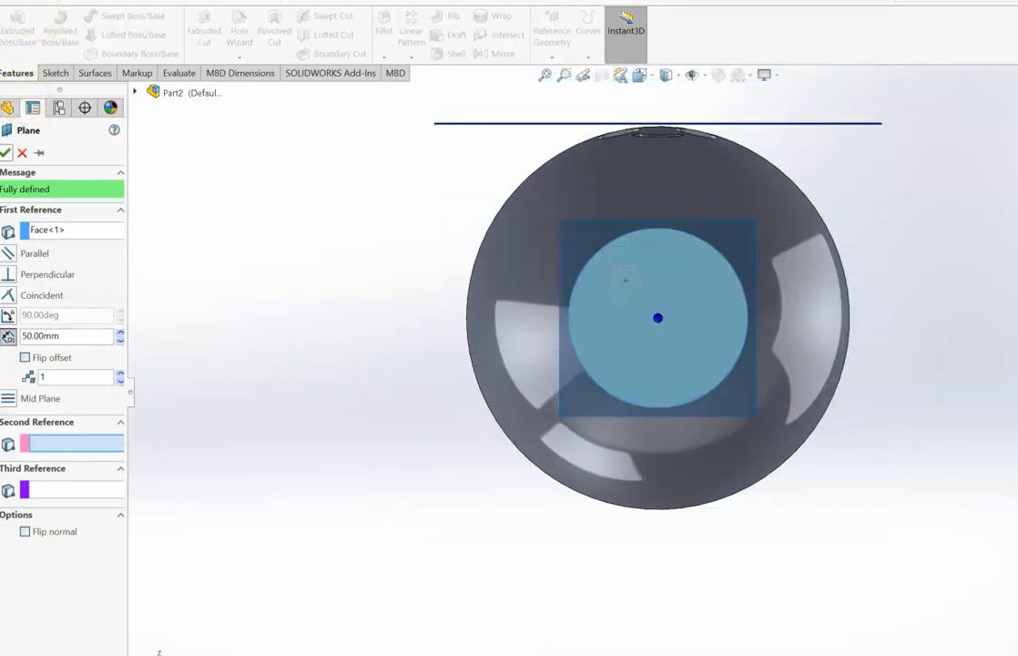
pyautogui.click(6, 152)
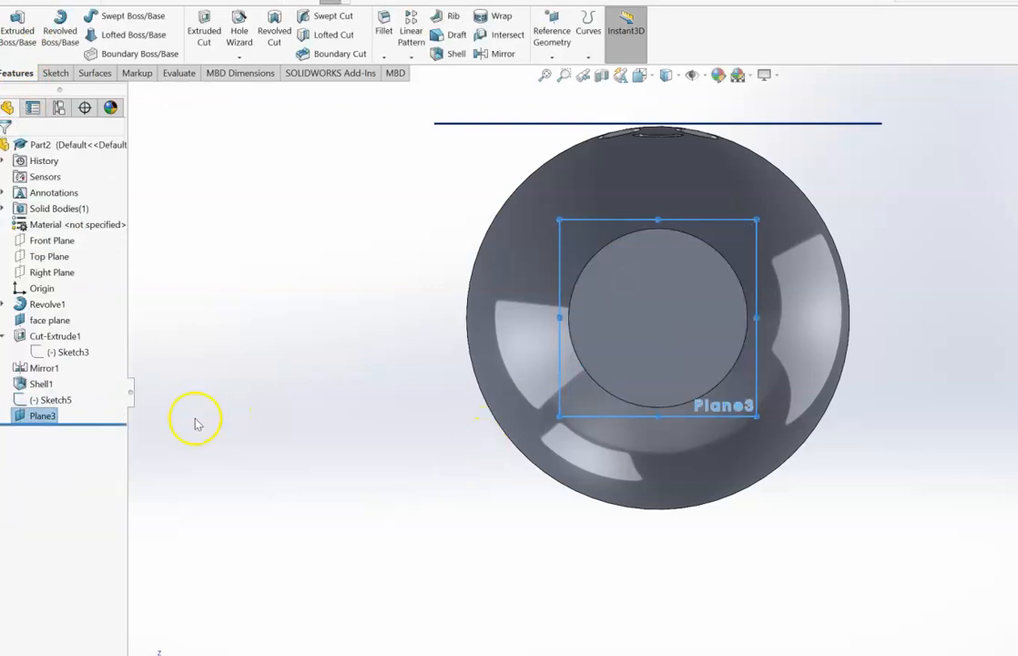
# Rename the new offset plane as "drip tray plane"
pyautogui.click(42, 416)
pyautogui.click(43, 416)
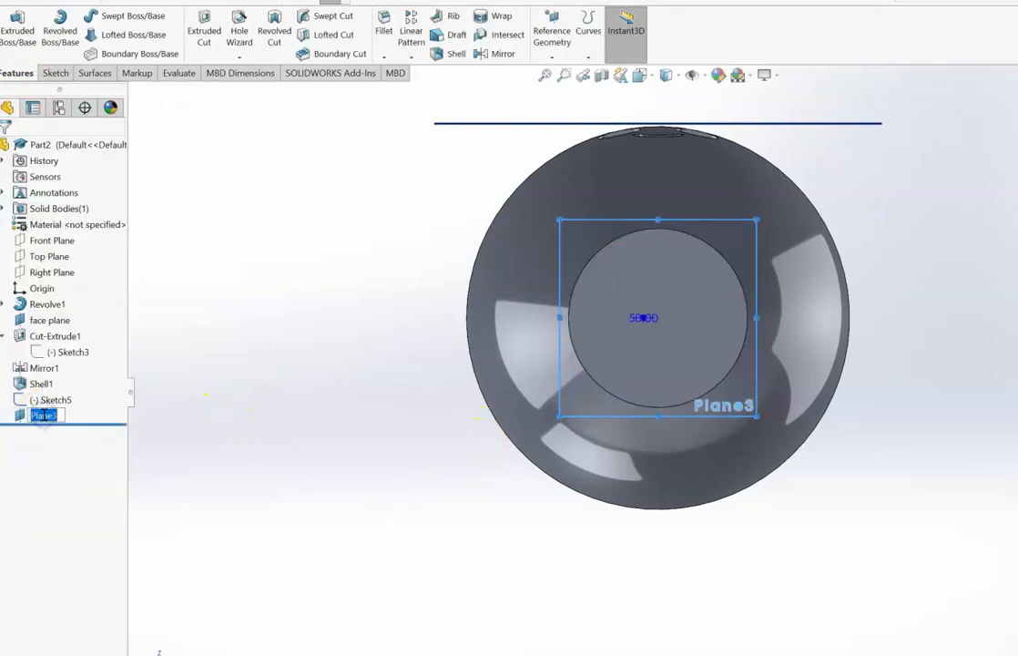
pyautogui.write('drip tray plane')
pyautogui.press('Return')
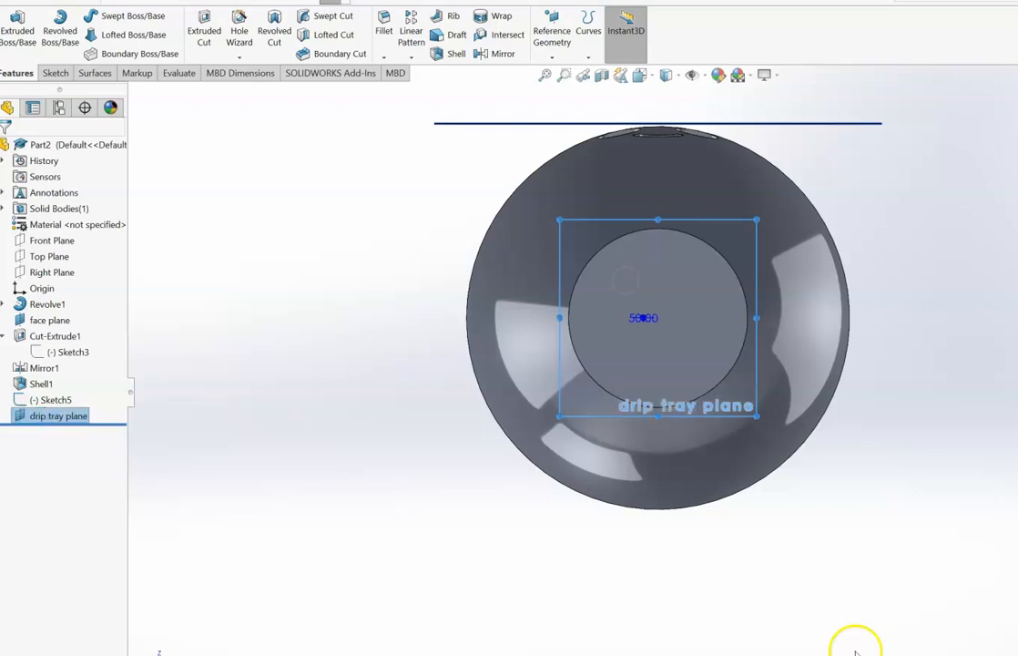
# Examine the drip tray plane's position relative to the pot from the front and from underneath
pyautogui.press('Down')
pyautogui.press('Down')
pyautogui.press('Down')
pyautogui.press('Down')
pyautogui.press('Down')
pyautogui.press('Down')
pyautogui.press('Up')
pyautogui.press('Up')
pyautogui.press('Up')
pyautogui.press('Up')
pyautogui.press('Up')
pyautogui.press('Up')
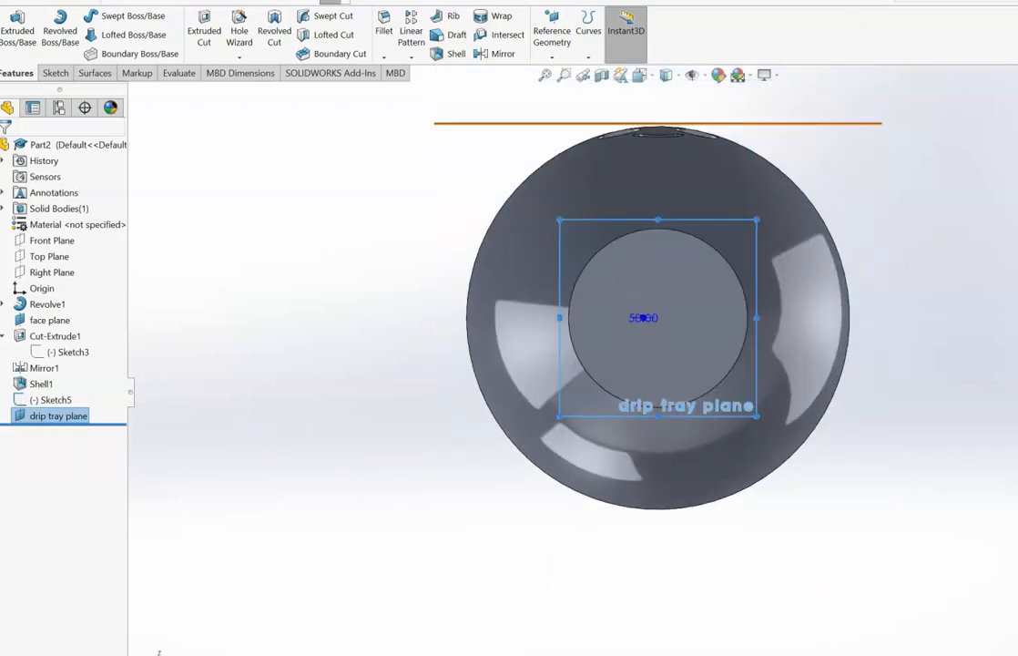
# Start a sketch on the pot's bottom face and draw a circle of about 26.9 mm radius centred on the origin
pyautogui.click(676, 259)
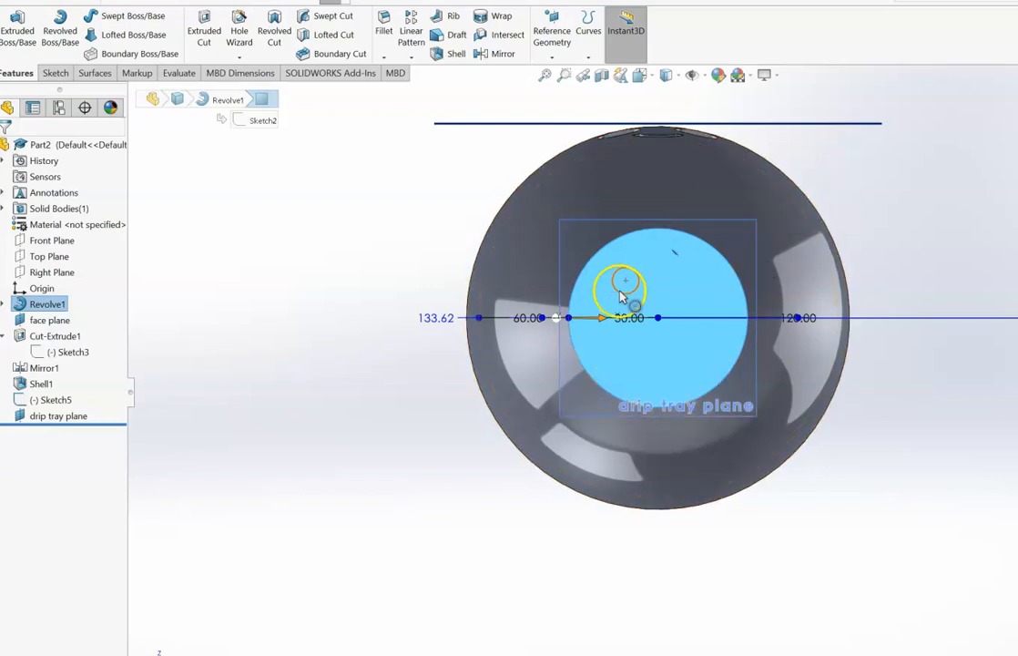
pyautogui.click(57, 73)
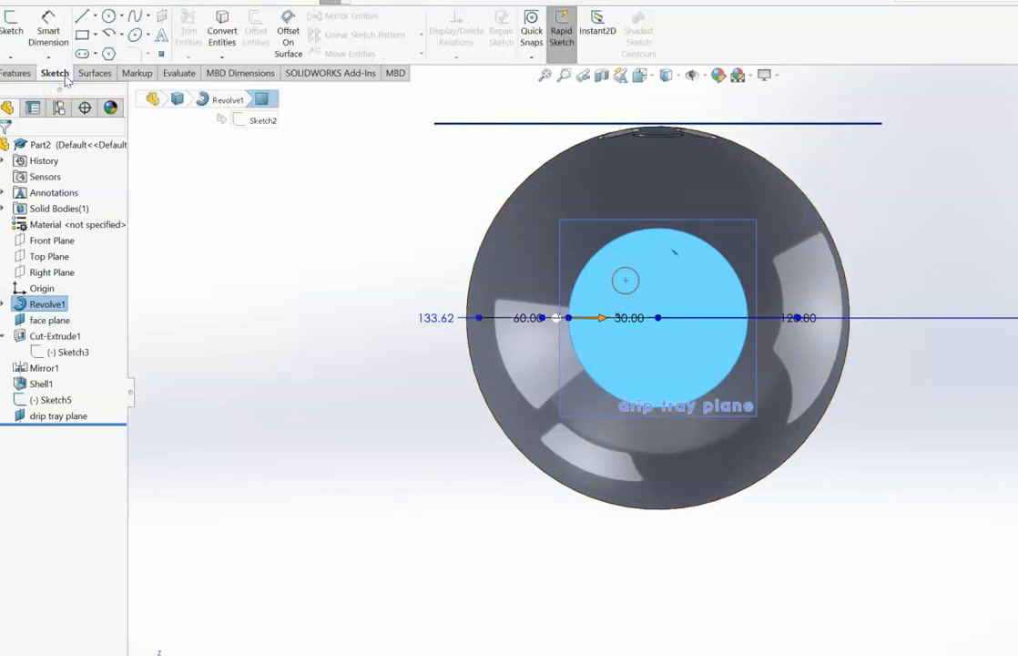
pyautogui.click(108, 15)
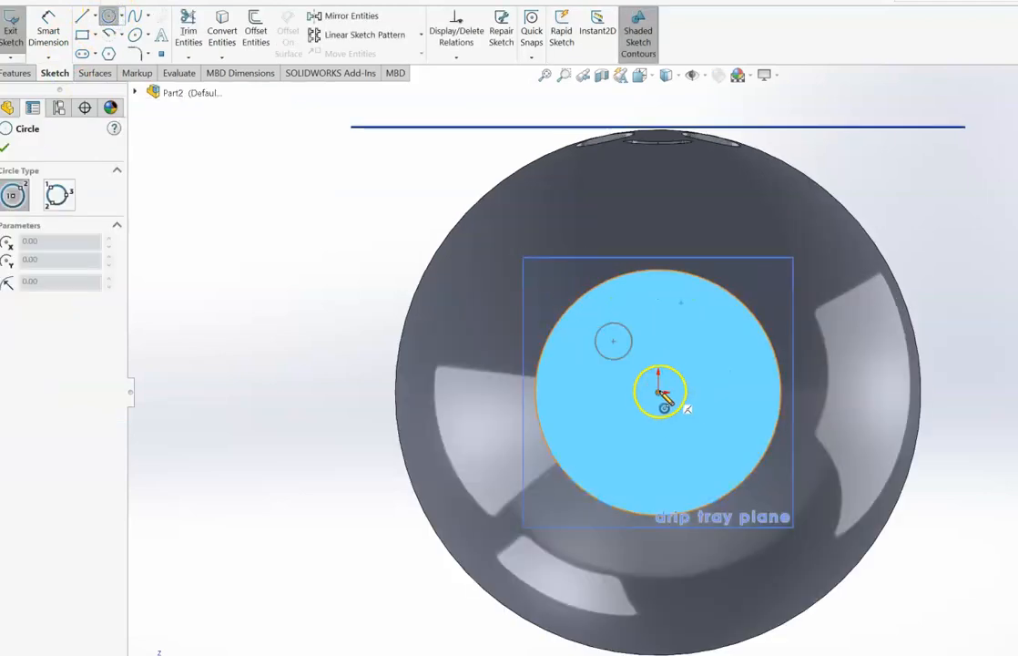
pyautogui.click(661, 391)
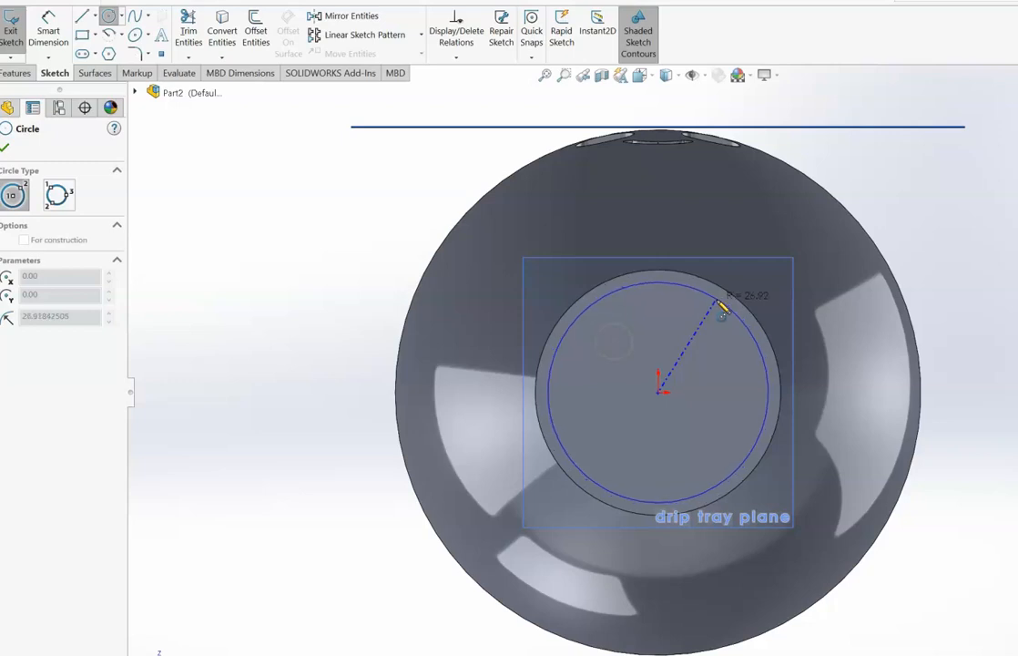
pyautogui.click(722, 307)
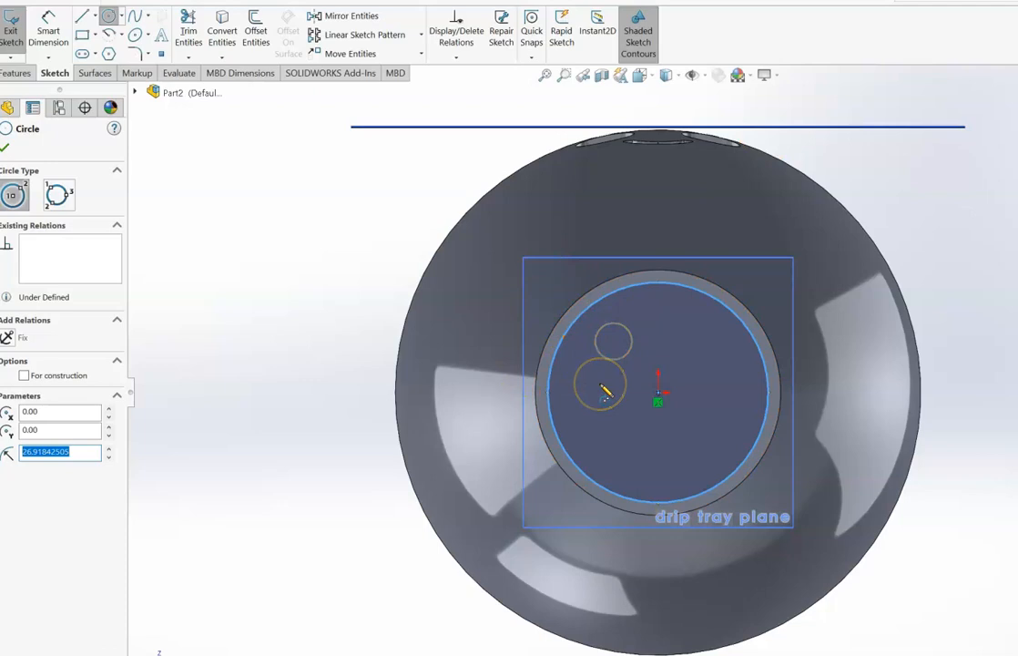
pyautogui.click(49, 20)
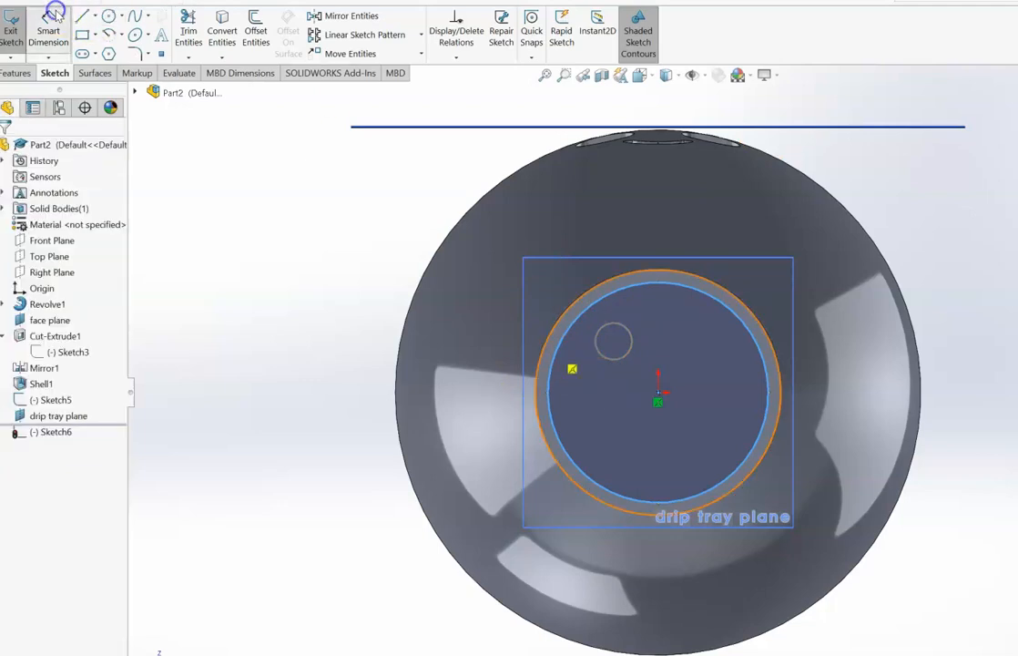
pyautogui.click(659, 394)
pyautogui.click(767, 397)
pyautogui.click(808, 246)
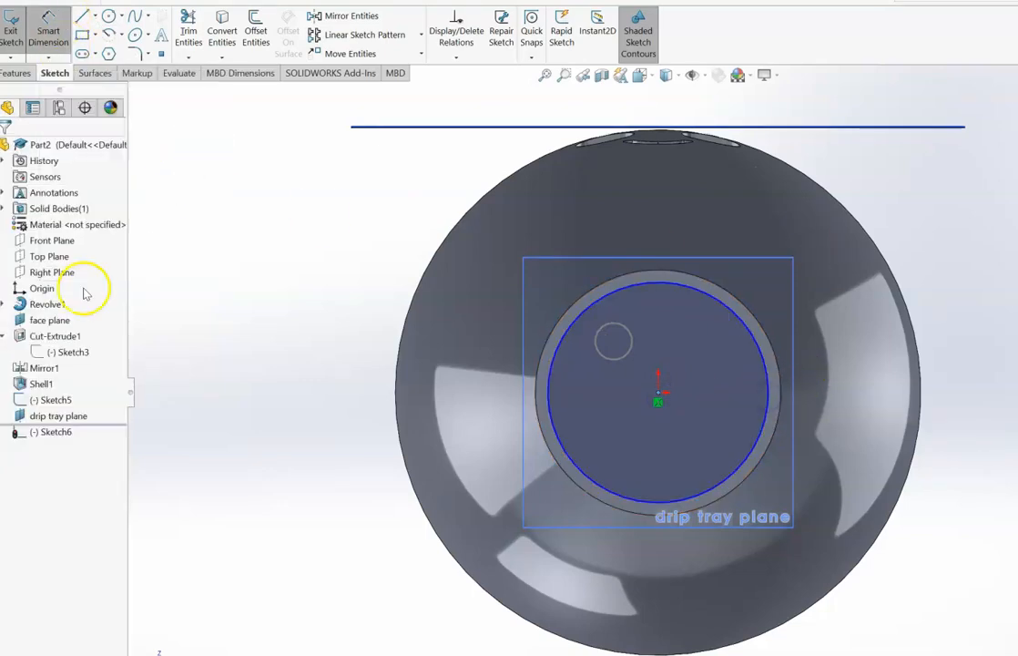
pyautogui.click(57, 435)
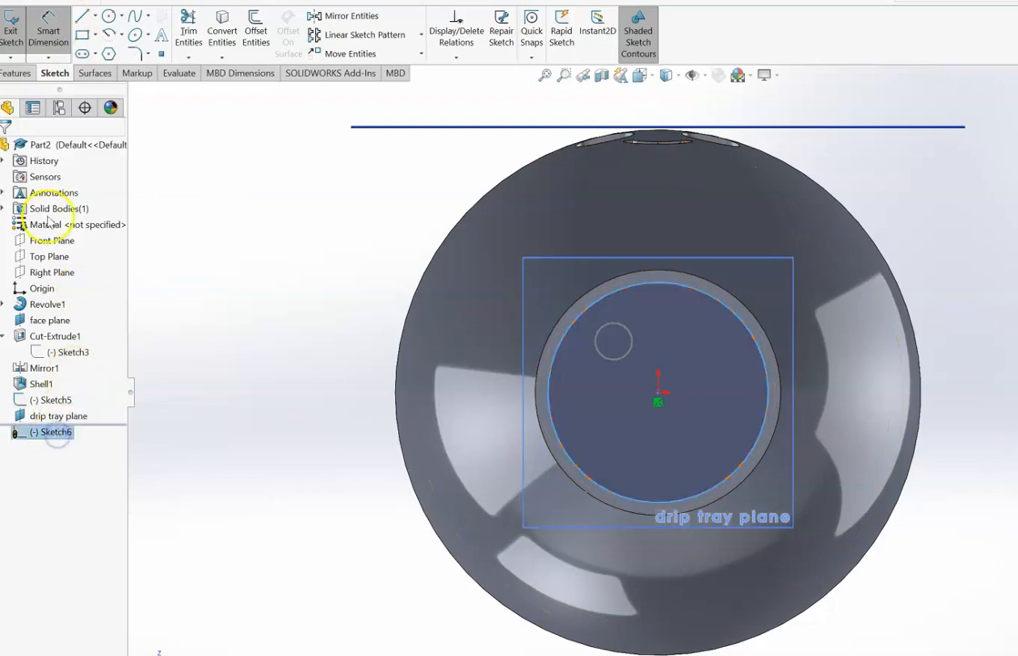
# Dimension the diameter of the circle on the pot's bottom face to 53.5 mm
pyautogui.click(43, 26)
pyautogui.click(49, 27)
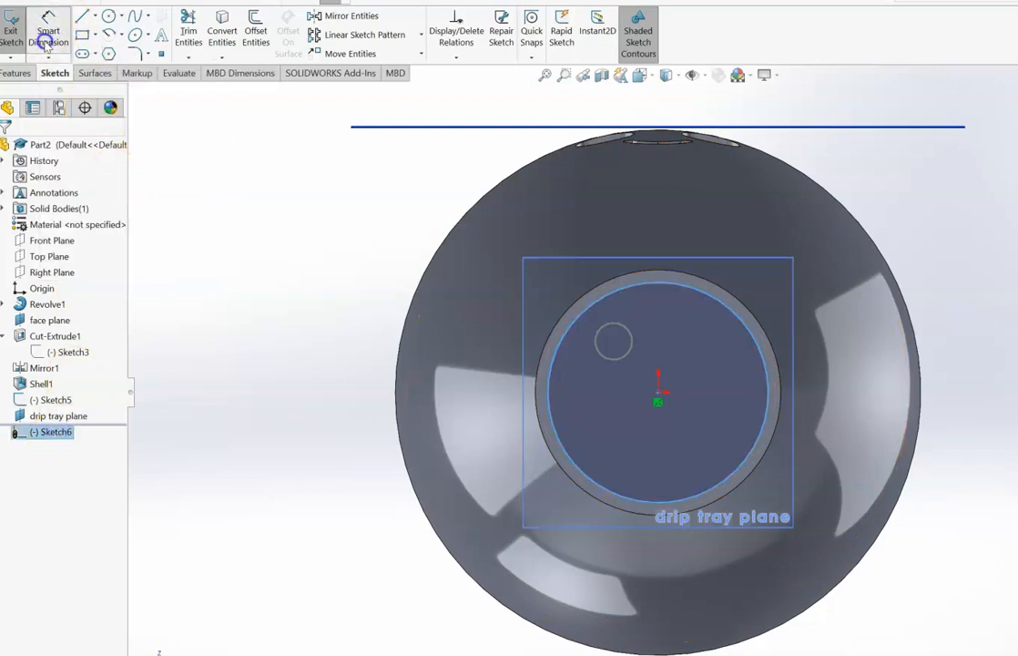
pyautogui.click(731, 311)
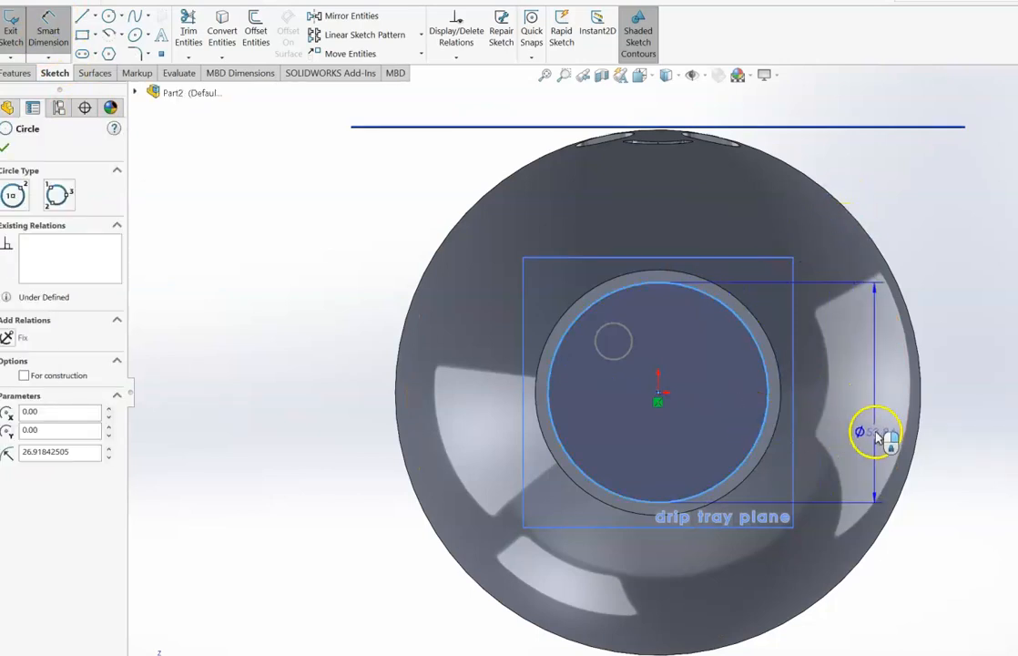
pyautogui.click(877, 433)
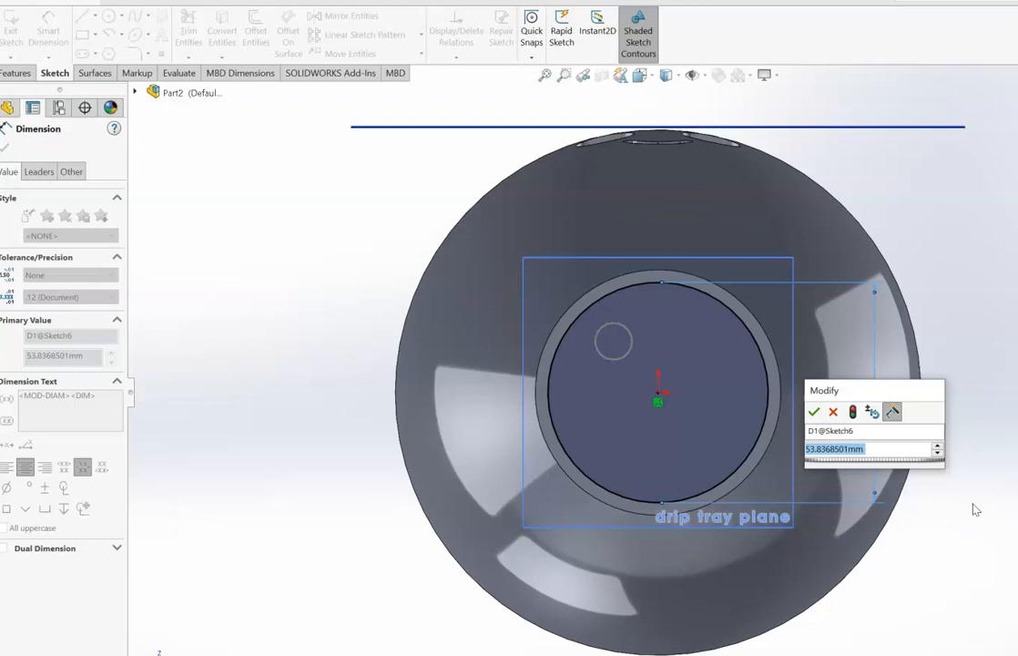
pyautogui.write('53.')
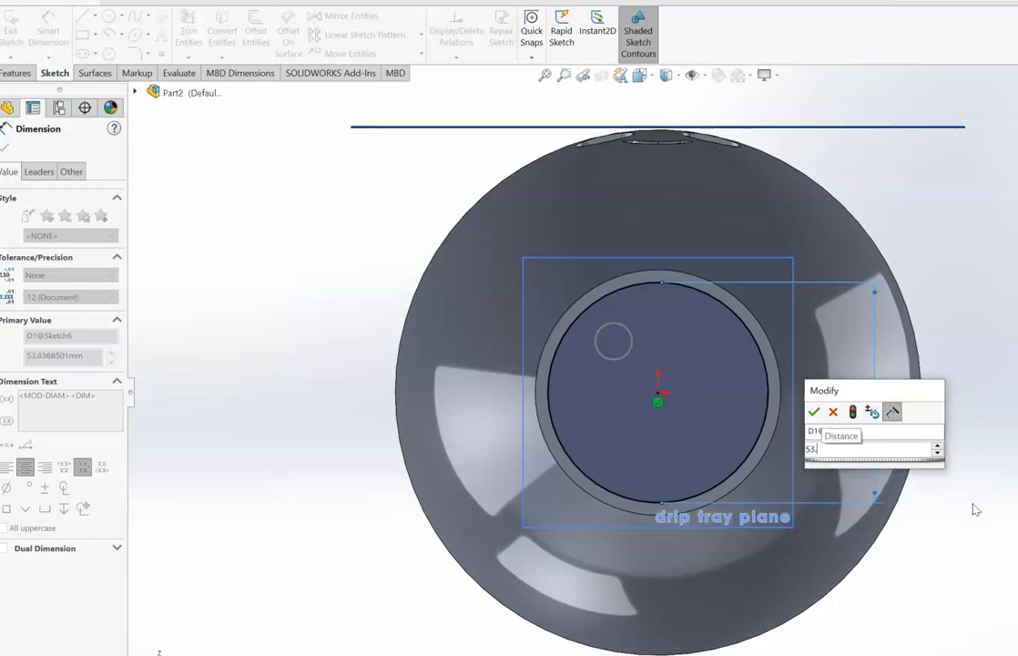
pyautogui.write('5')
pyautogui.press('Return')
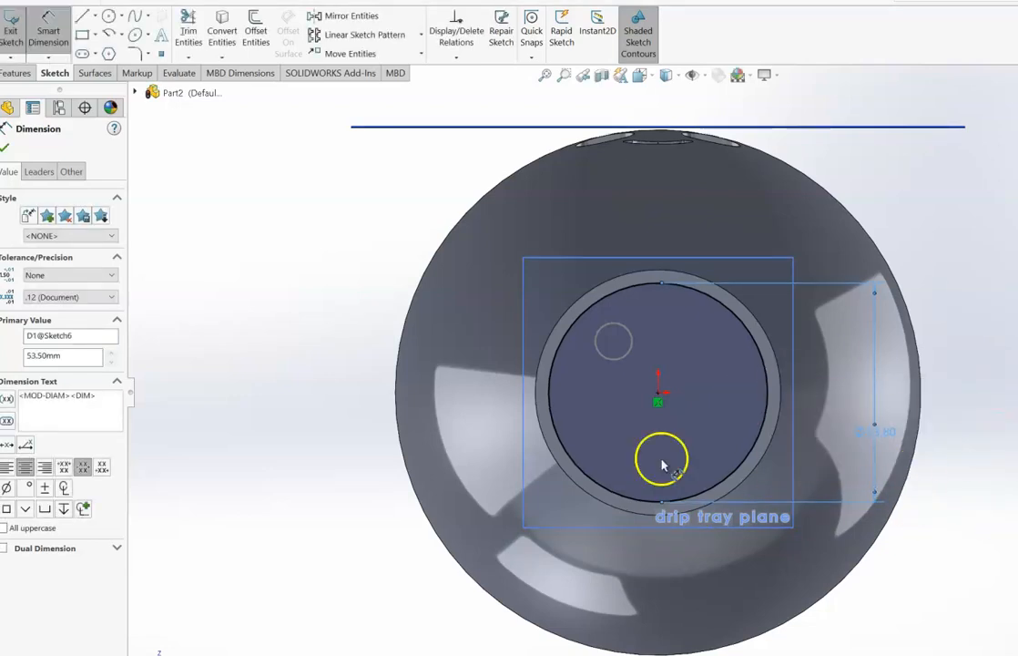
# Check the dimensioned circle against the pot from the front and underneath, and exit the sketch
pyautogui.click(652, 309)
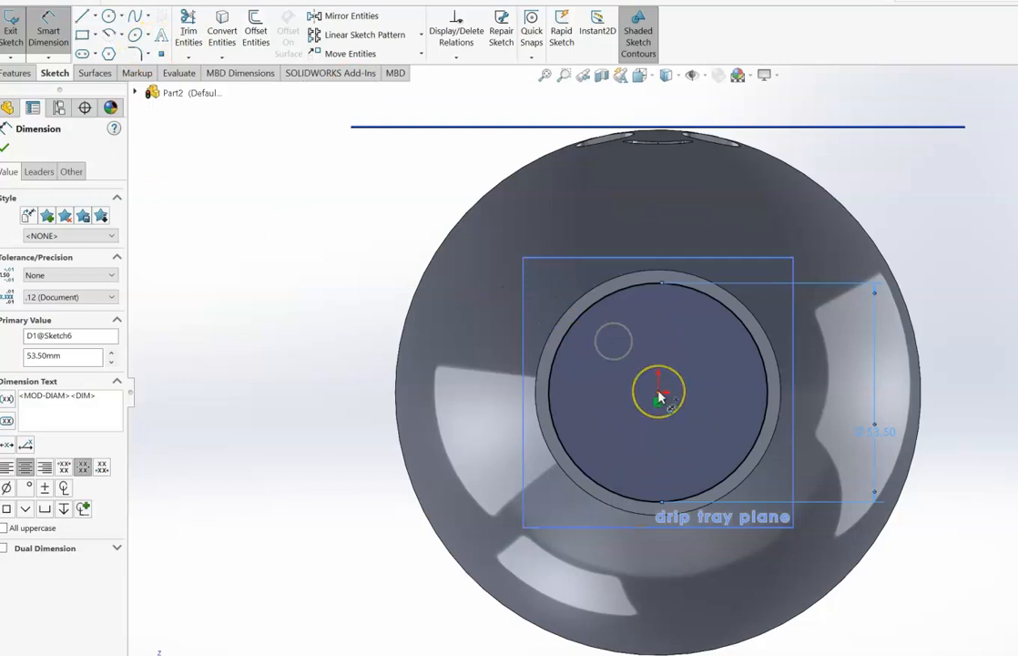
pyautogui.hotkey('ctrl', '1')
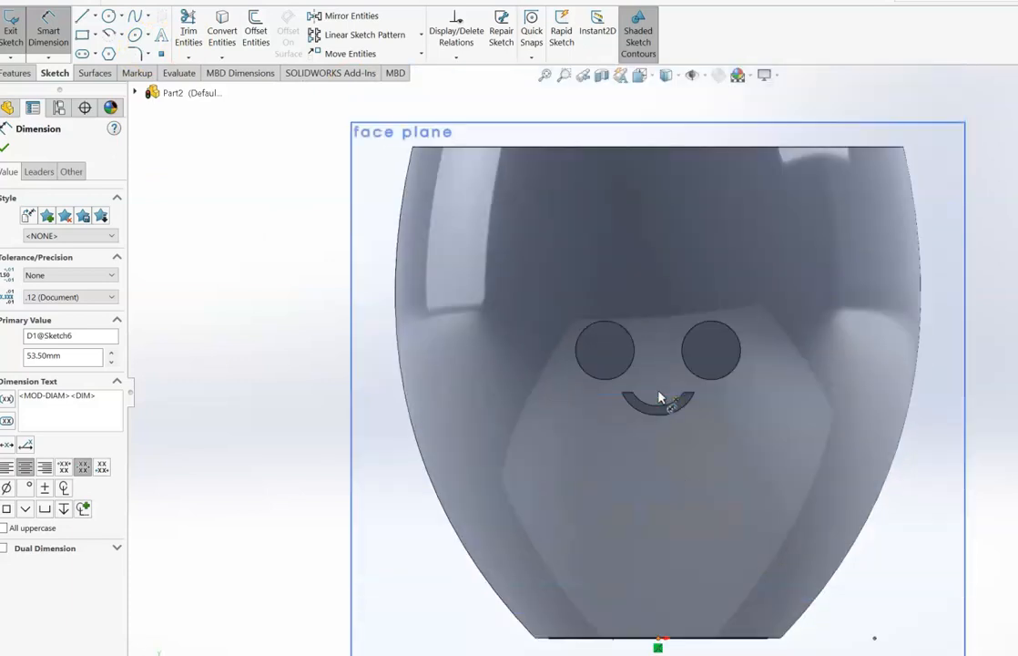
pyautogui.press('Up')
pyautogui.press('Up')
pyautogui.press('Up')
pyautogui.press('Up')
pyautogui.press('Up')
pyautogui.press('Up')
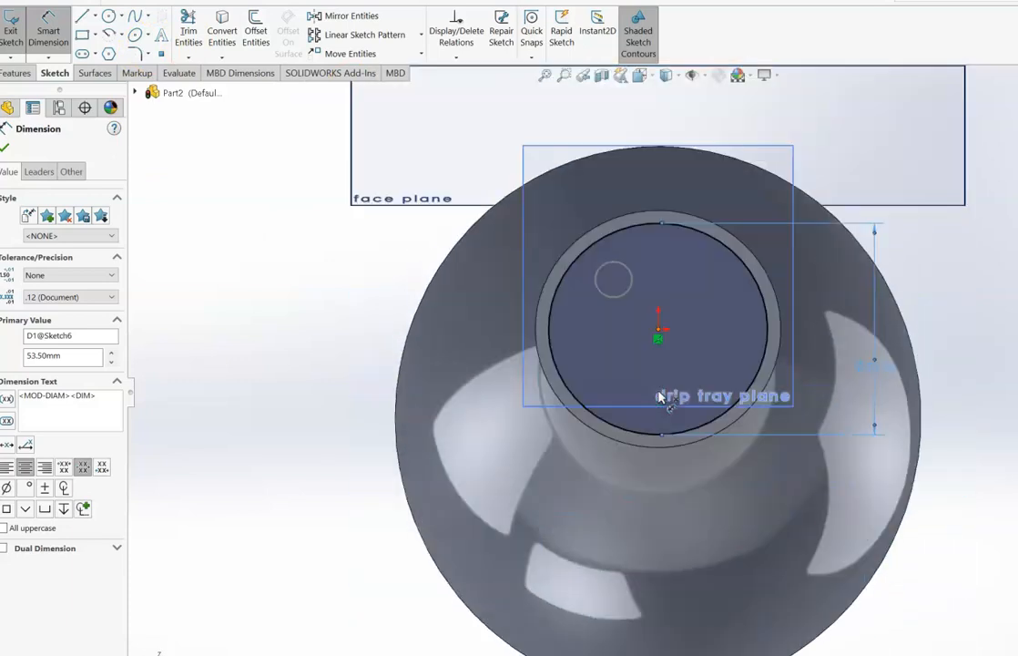
pyautogui.press('Up')
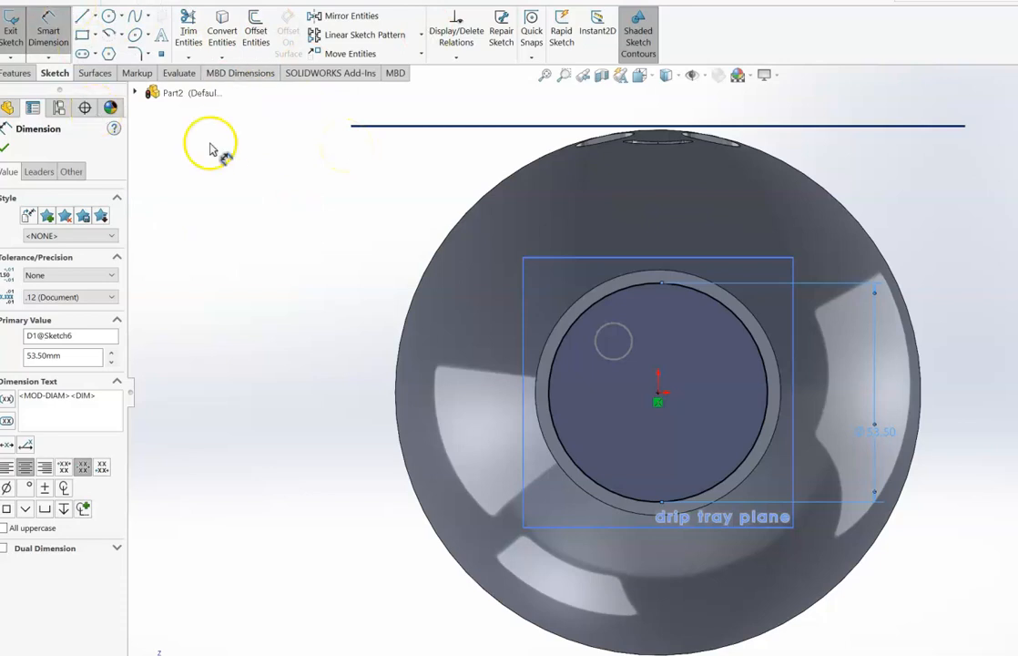
pyautogui.click(20, 40)
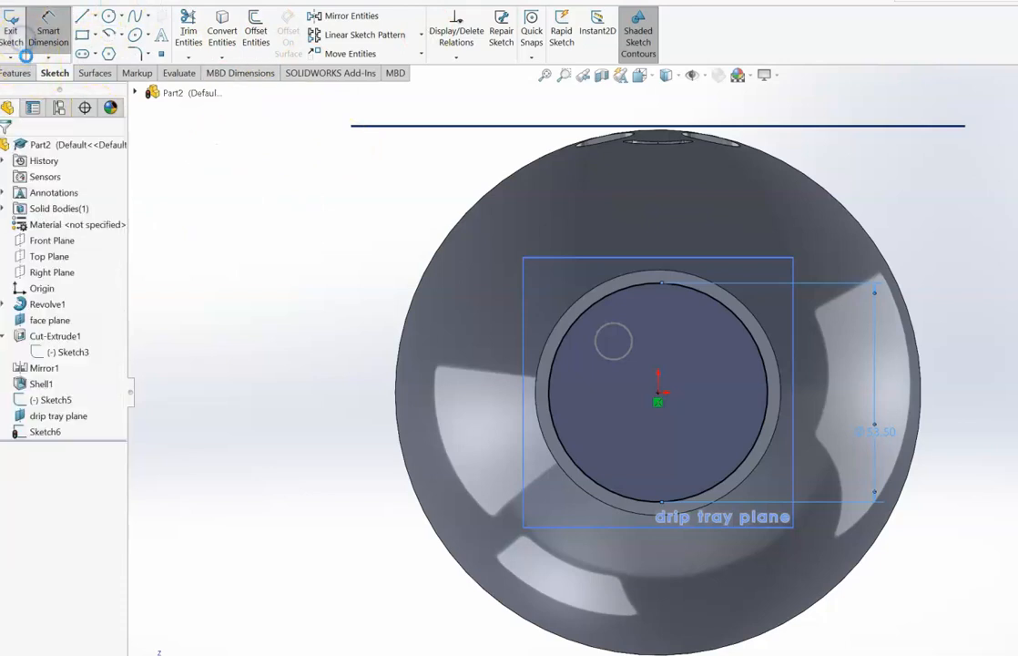
pyautogui.click(19, 73)
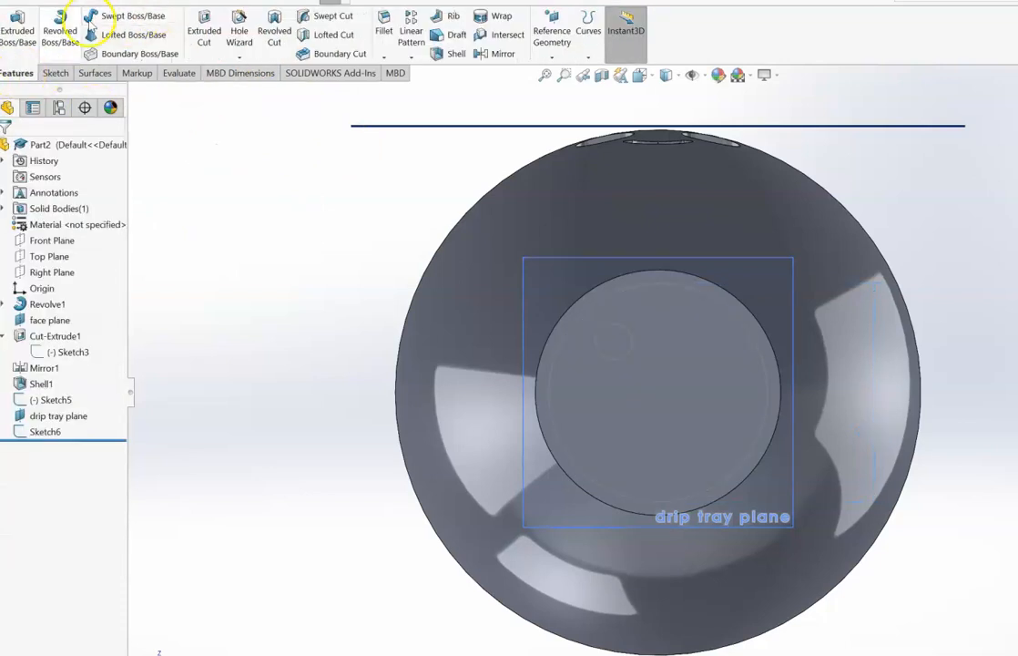
pyautogui.click(17, 28)
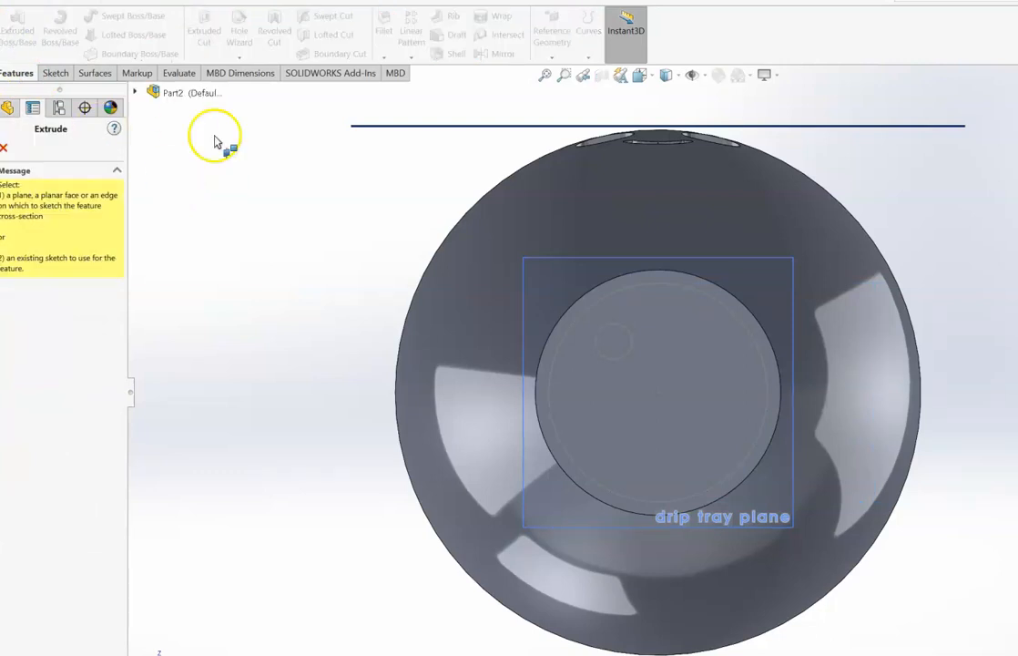
pyautogui.click(574, 394)
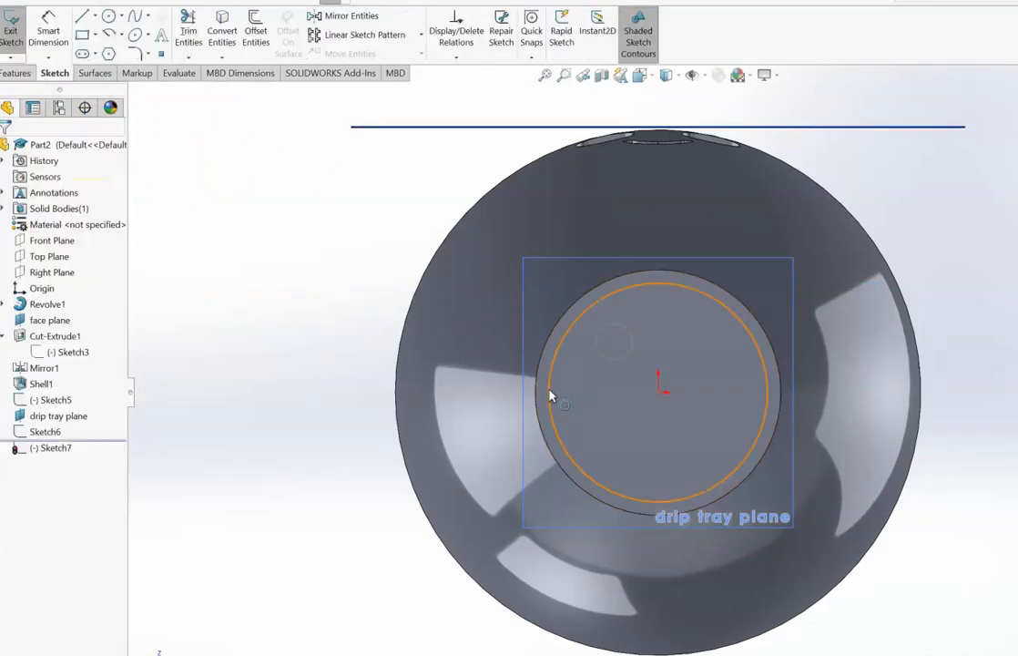
pyautogui.click(550, 392)
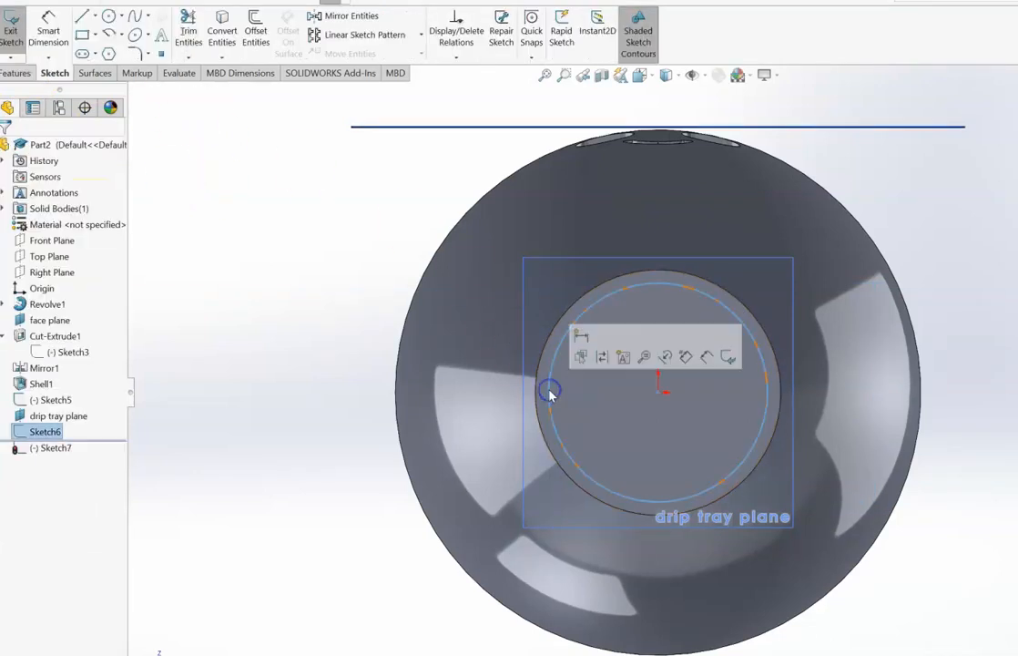
pyautogui.click(11, 31)
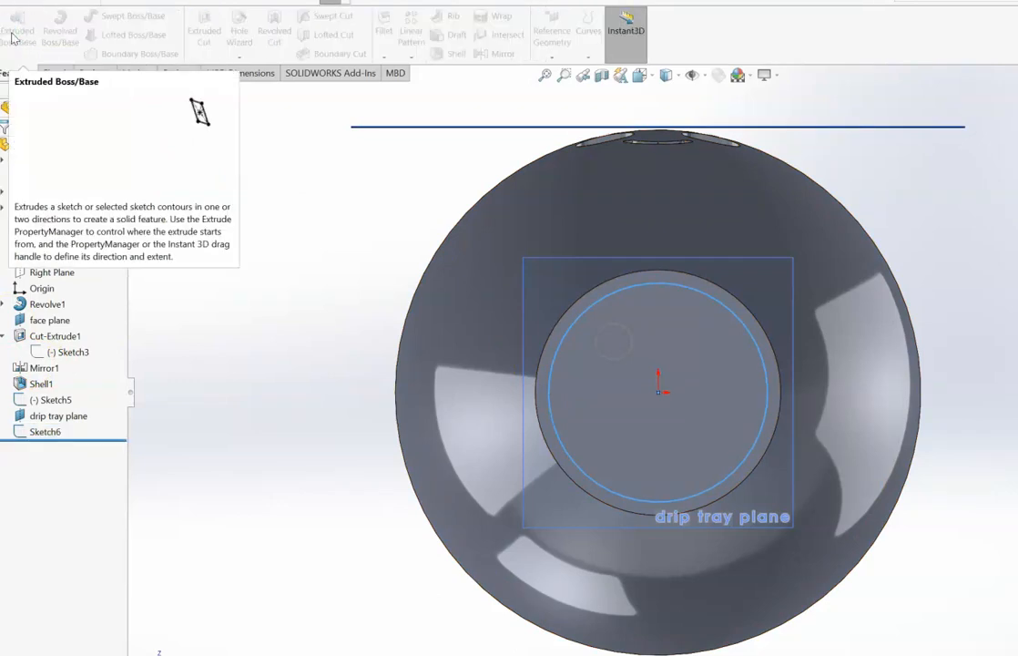
# Extrude the 53.5 mm circle sketch 2 mm downward from the pot's bottom face, with the result merged
pyautogui.click(44, 432)
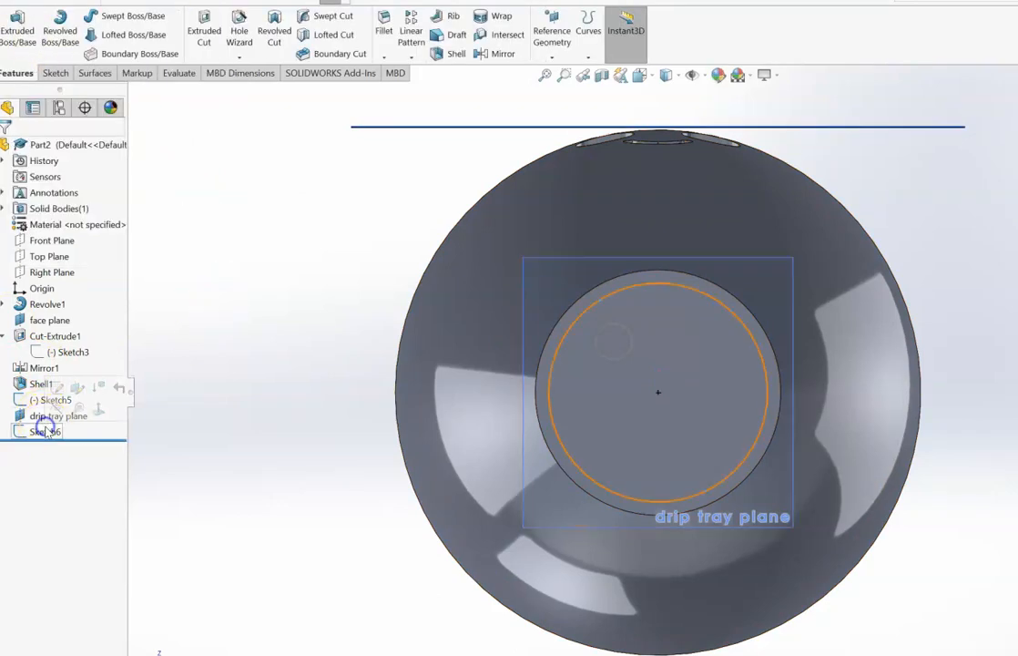
pyautogui.click(16, 28)
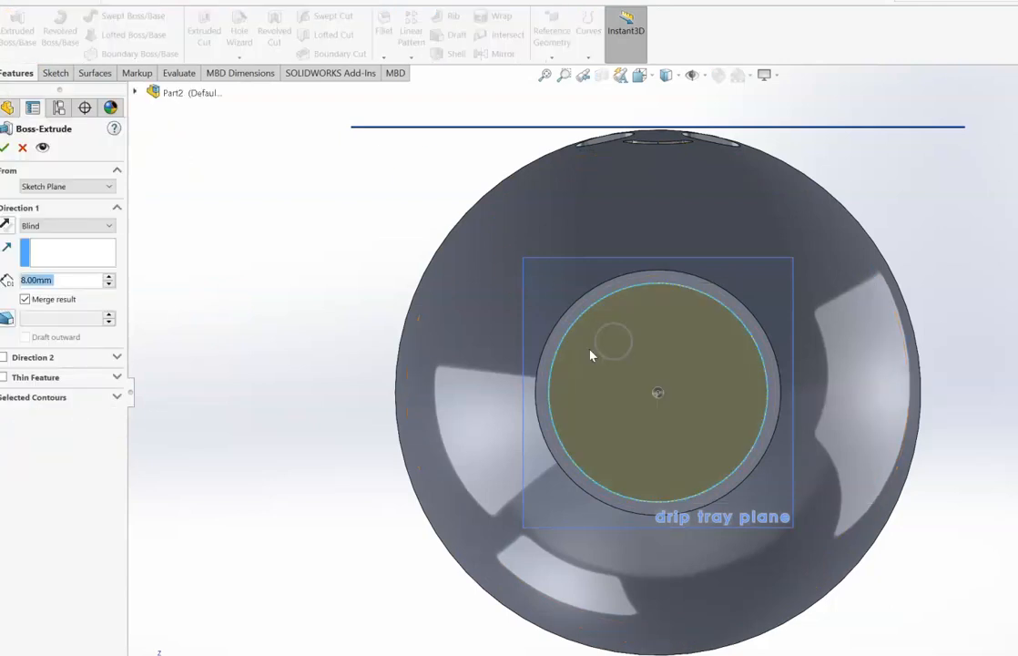
pyautogui.write('2')
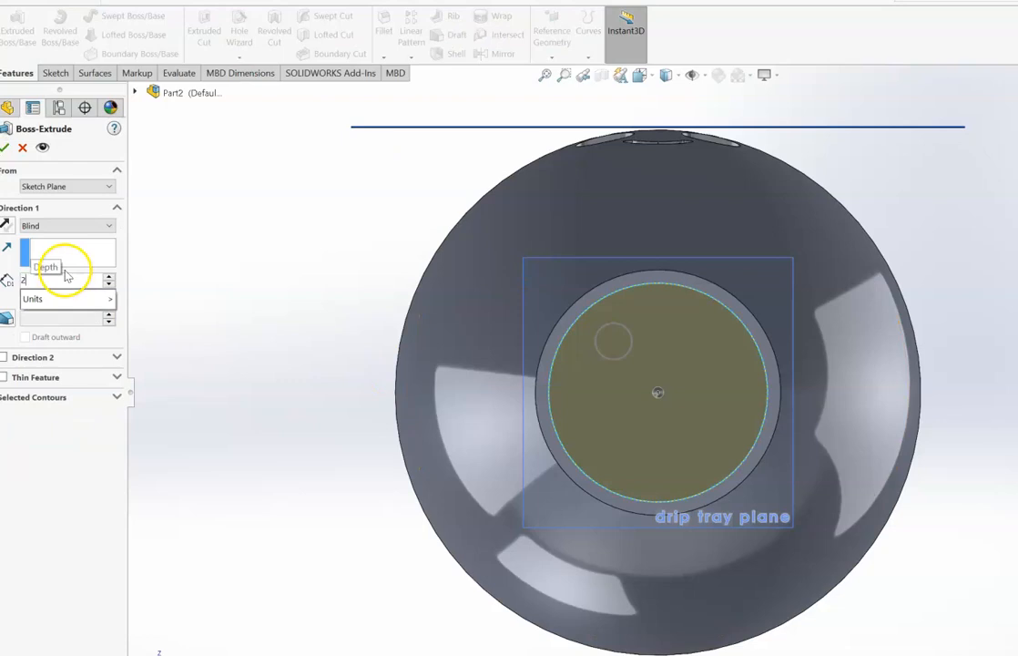
pyautogui.click(355, 432)
pyautogui.press('Down')
pyautogui.press('Down')
pyautogui.press('Down')
pyautogui.press('Down')
pyautogui.press('Down')
pyautogui.press('Down')
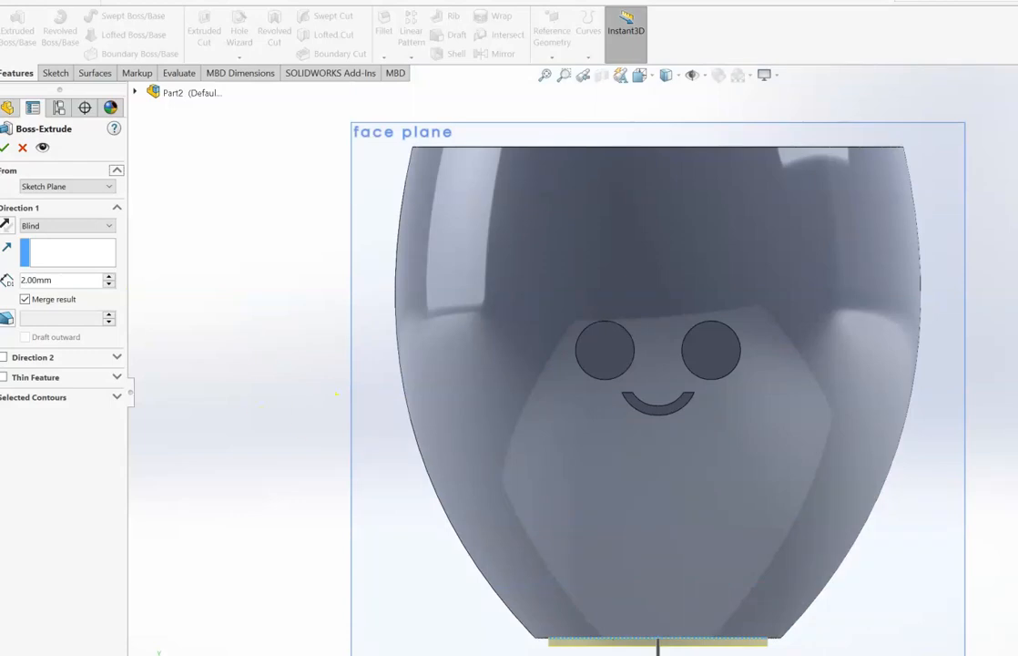
pyautogui.click(5, 149)
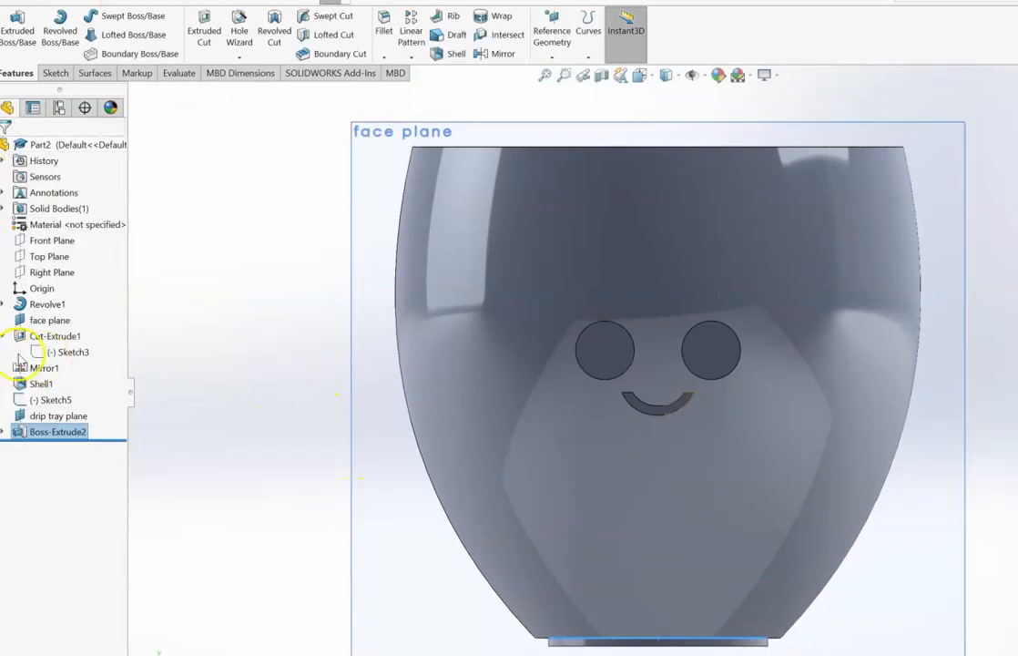
# Delete the unused, under-defined sketch listed between the shell feature and the drip tray plane
pyautogui.click(50, 401)
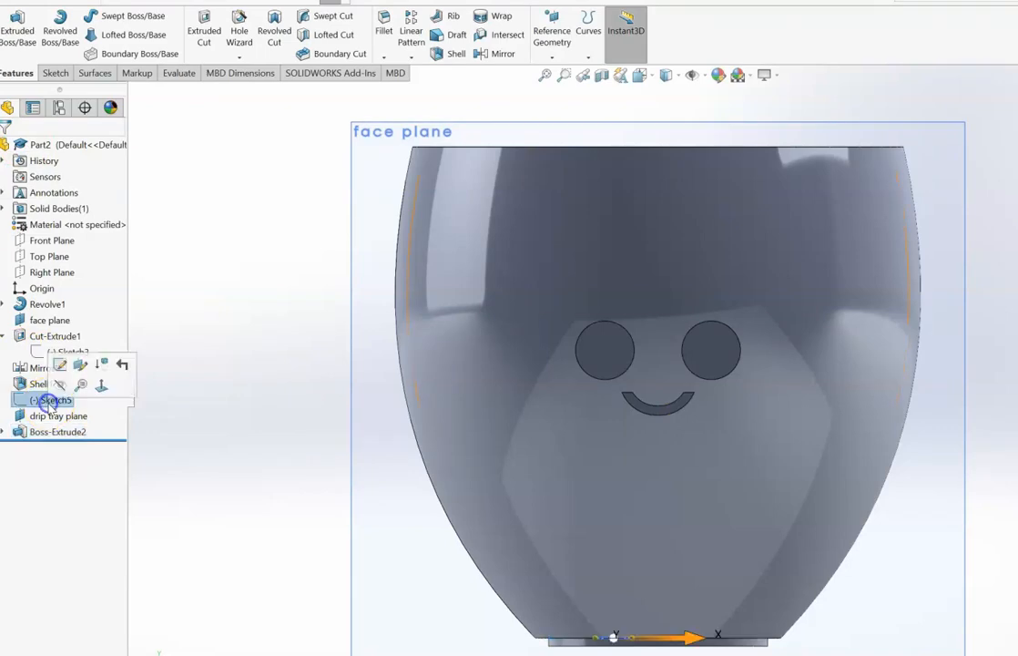
pyautogui.rightClick(50, 401)
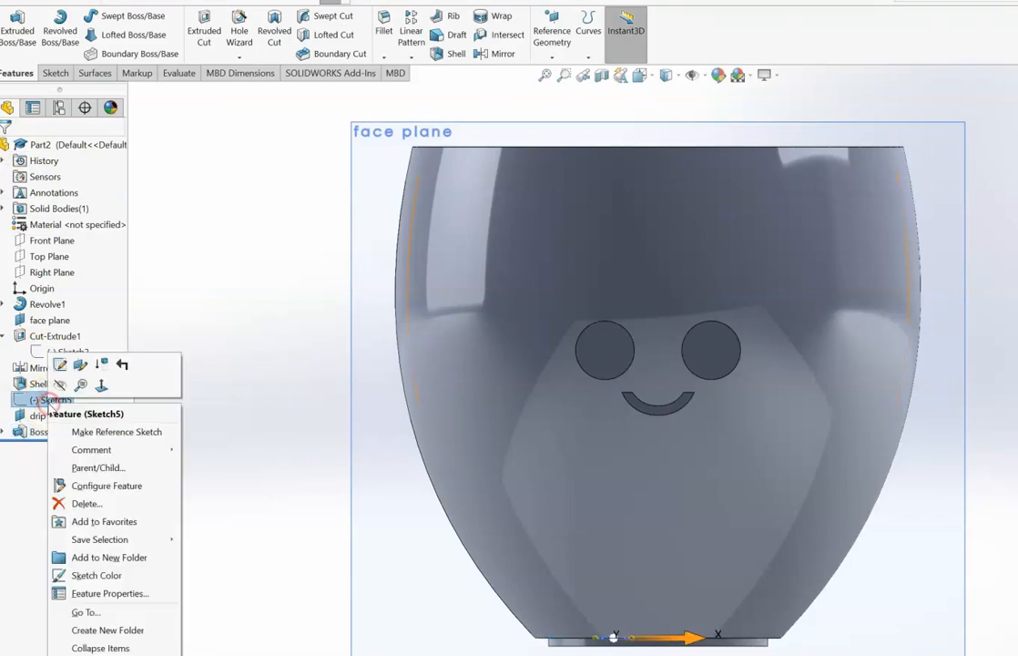
pyautogui.click(82, 503)
pyautogui.click(685, 291)
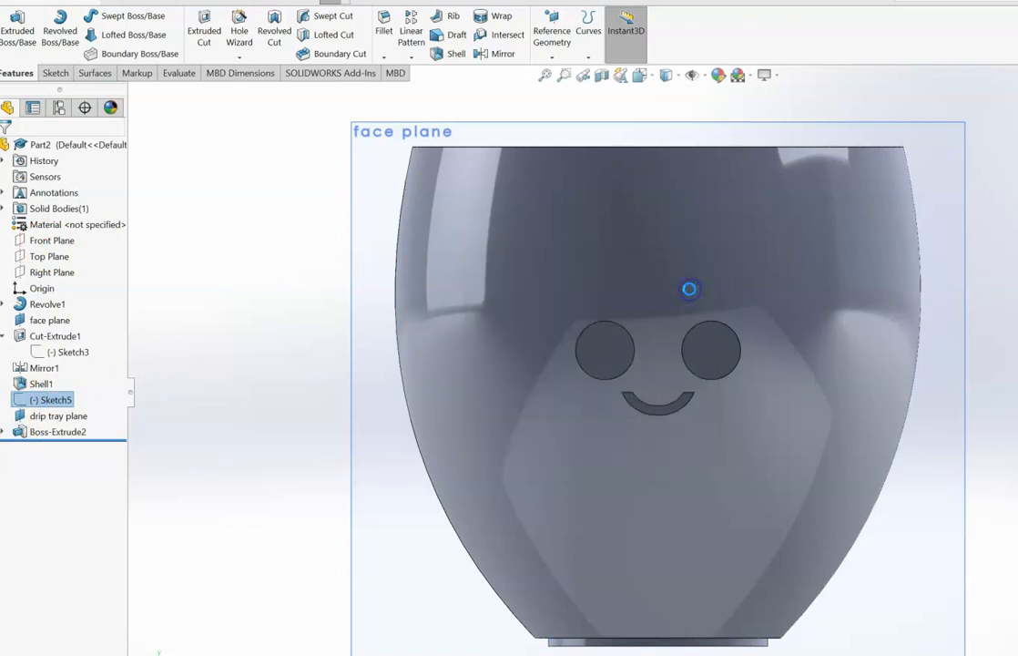
# Examine the extruded base disc and the pot's interior by turning the model round to the underside
pyautogui.press('Up')
pyautogui.press('Up')
pyautogui.press('Up')
pyautogui.press('Up')
pyautogui.press('Up')
pyautogui.press('Up')
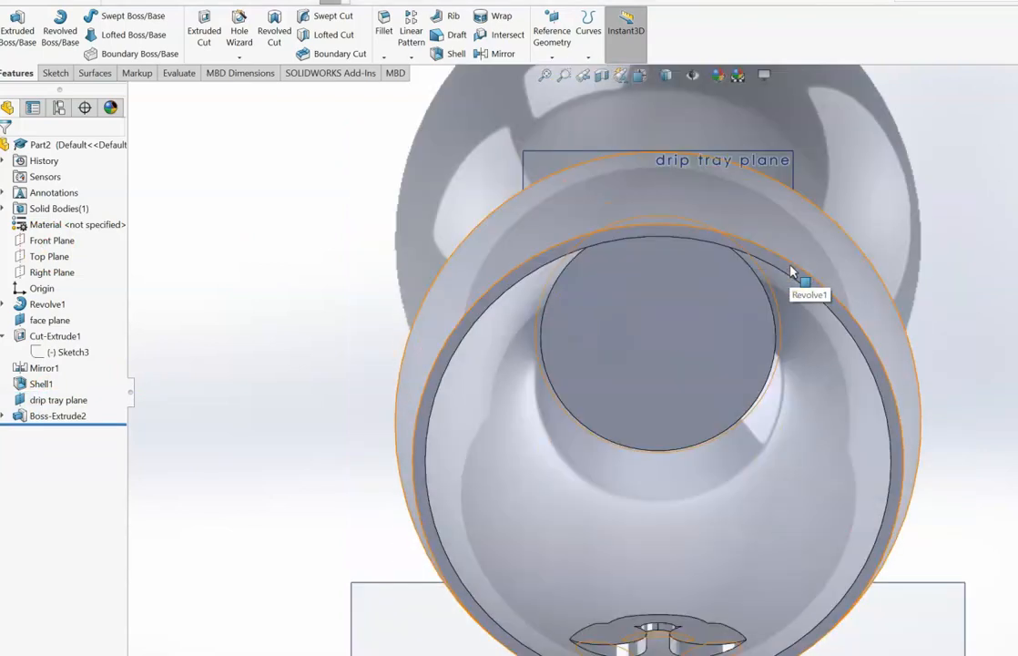
pyautogui.press('Up')
pyautogui.press('Up')
pyautogui.press('Up')
pyautogui.press('Up')
pyautogui.press('Up')
pyautogui.press('Up')
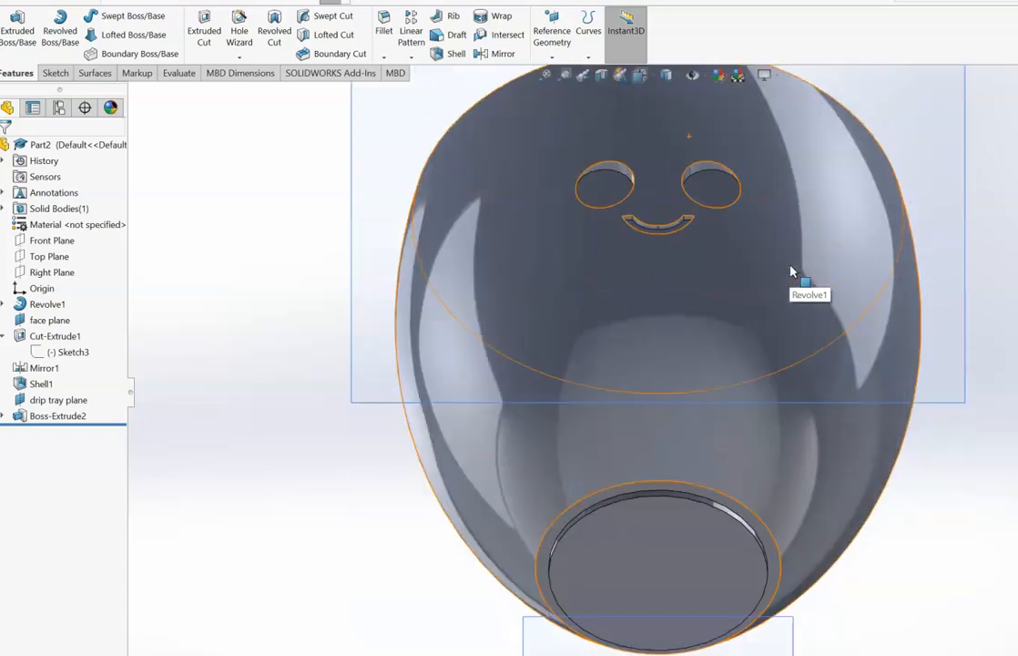
pyautogui.press('Up')
pyautogui.press('Up')
pyautogui.press('Up')
pyautogui.press('Up')
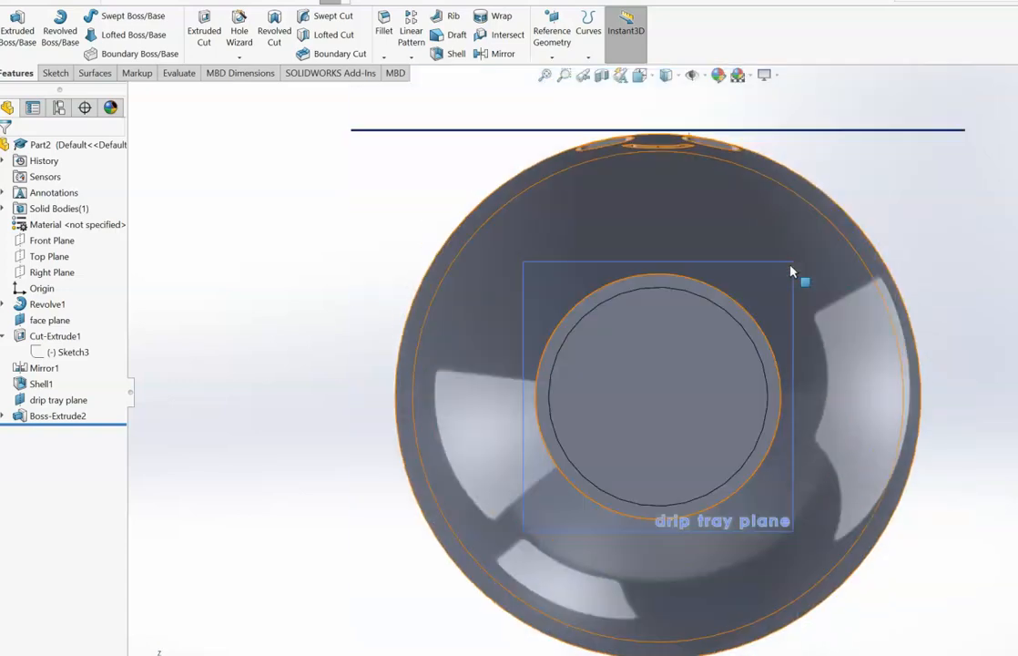
# Start a sketch on the base disc's bottom face and draw a circle of about 4.4 mm radius, above and left of the origin
pyautogui.click(616, 376)
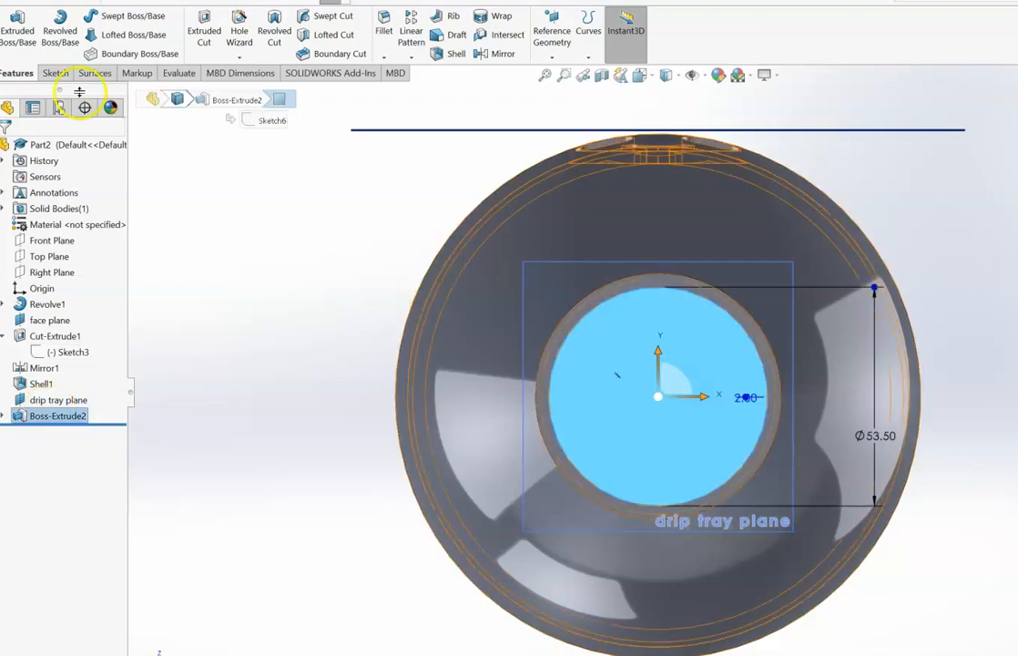
pyautogui.click(54, 72)
pyautogui.click(108, 16)
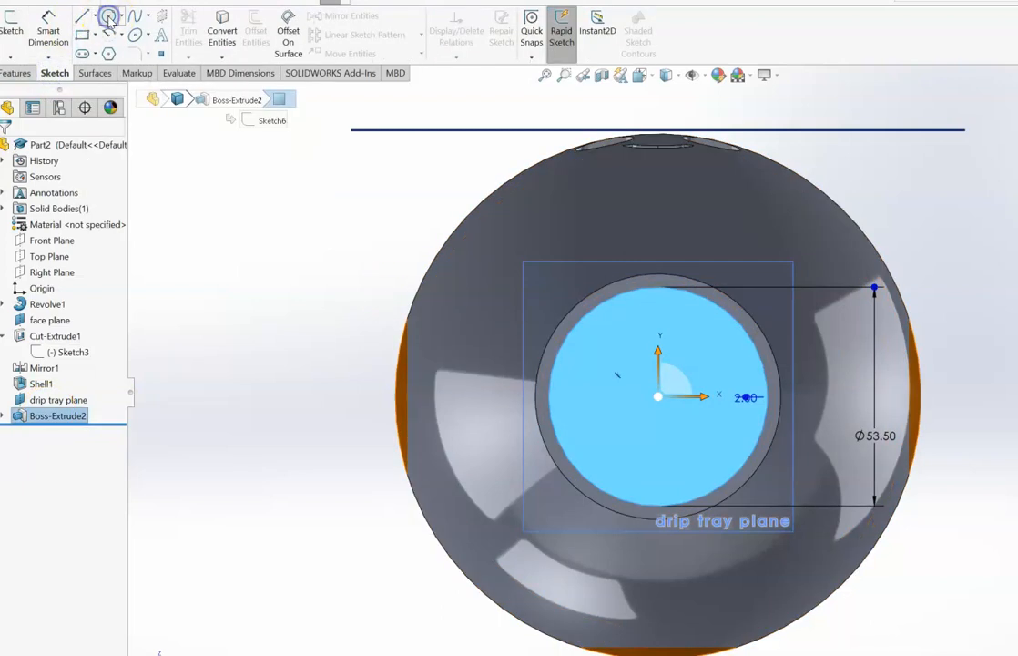
pyautogui.click(604, 334)
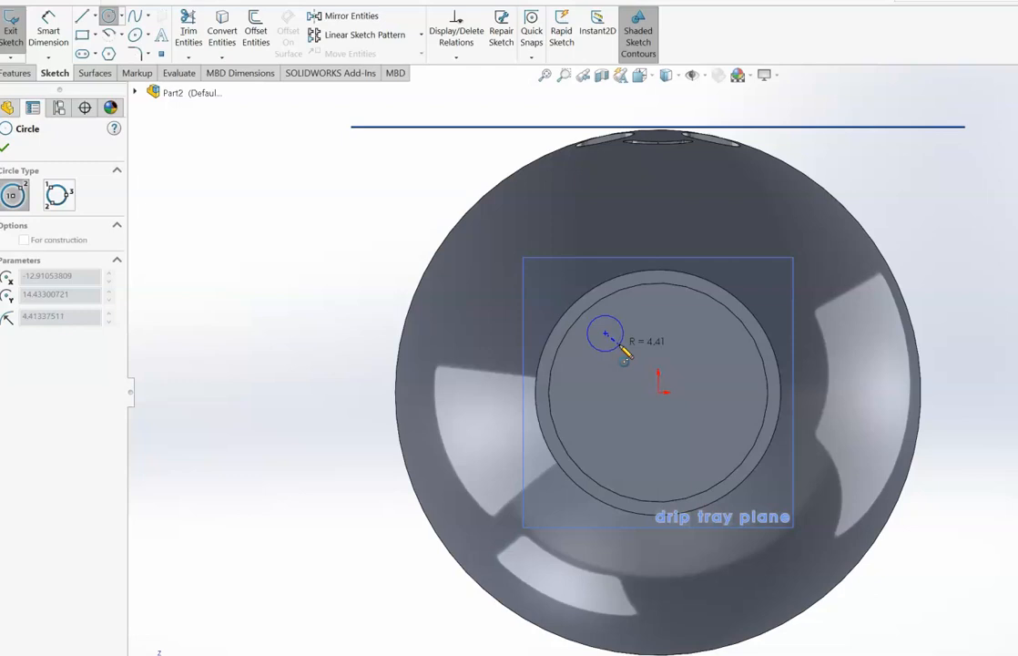
pyautogui.click(619, 345)
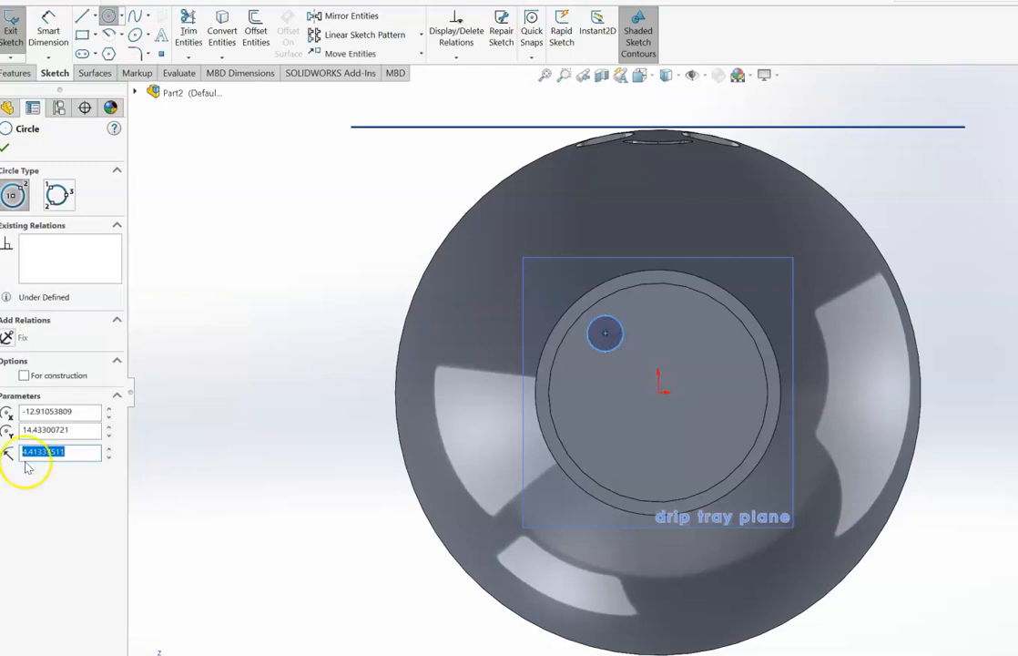
# Set the small circle's radius to 5 mm and exit the sketch
pyautogui.write('5')
pyautogui.press('Return')
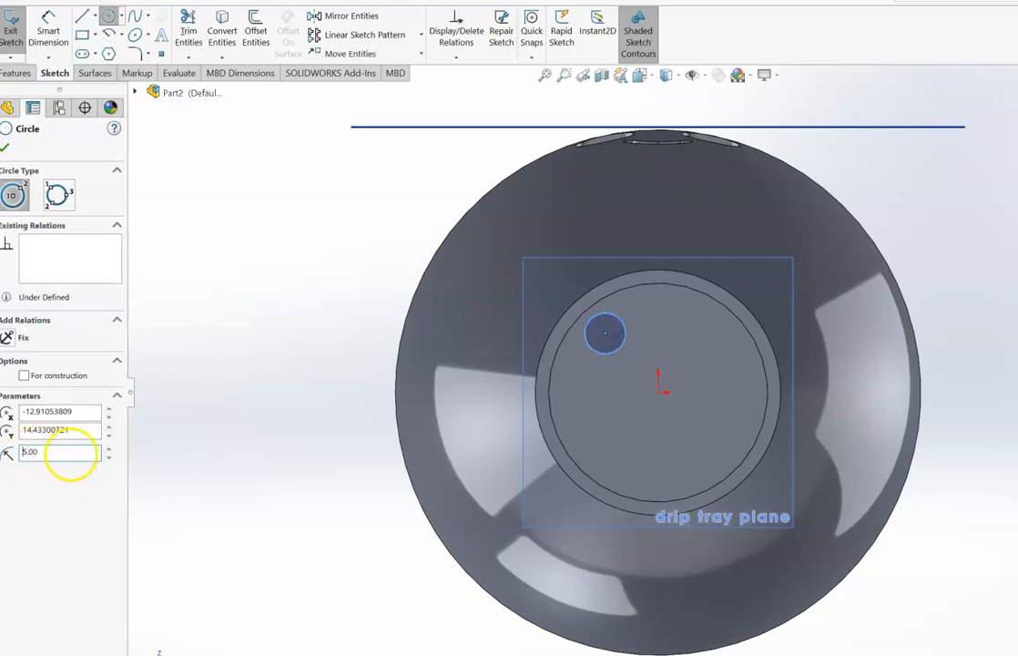
pyautogui.click(5, 147)
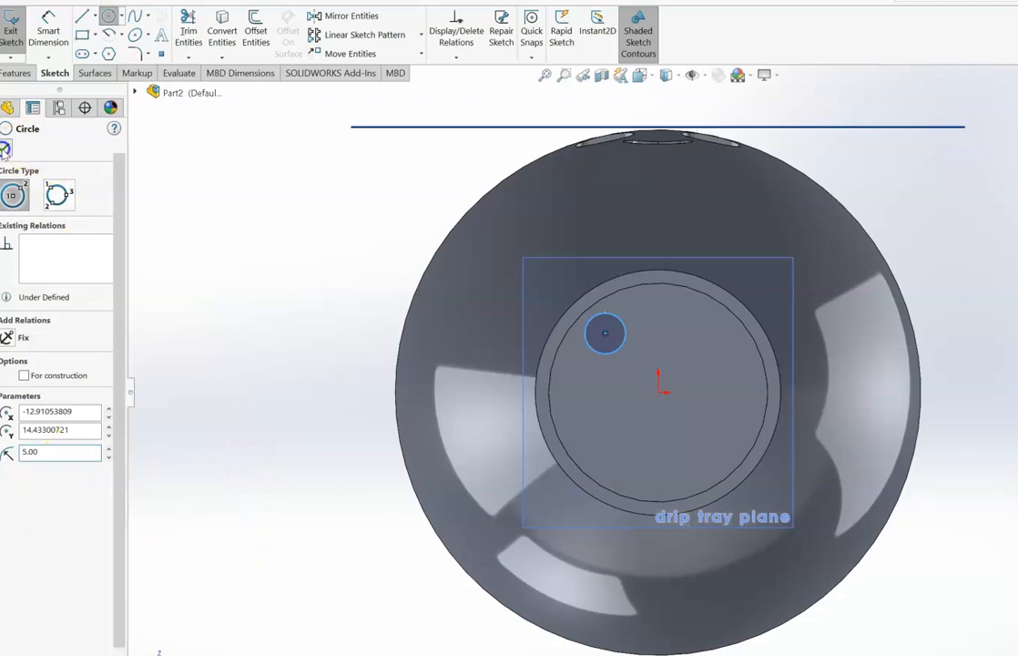
pyautogui.click(16, 35)
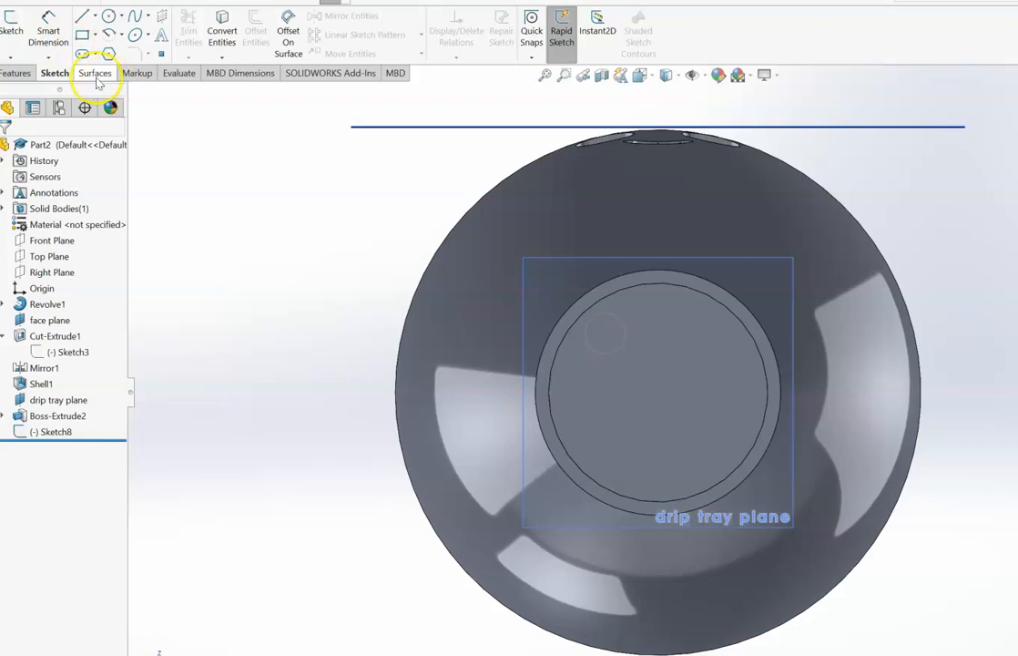
# Cut-extrude the 5 mm radius circle as a blind cut 22 mm deep up through the pot's bottom
pyautogui.click(32, 72)
pyautogui.click(200, 32)
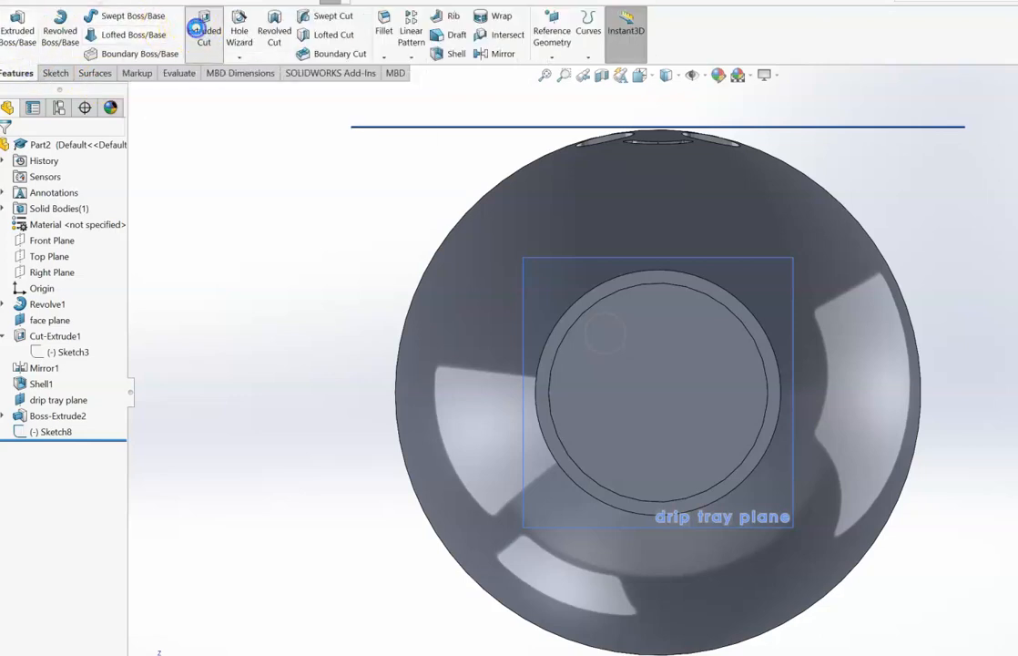
pyautogui.click(588, 336)
pyautogui.click(200, 91)
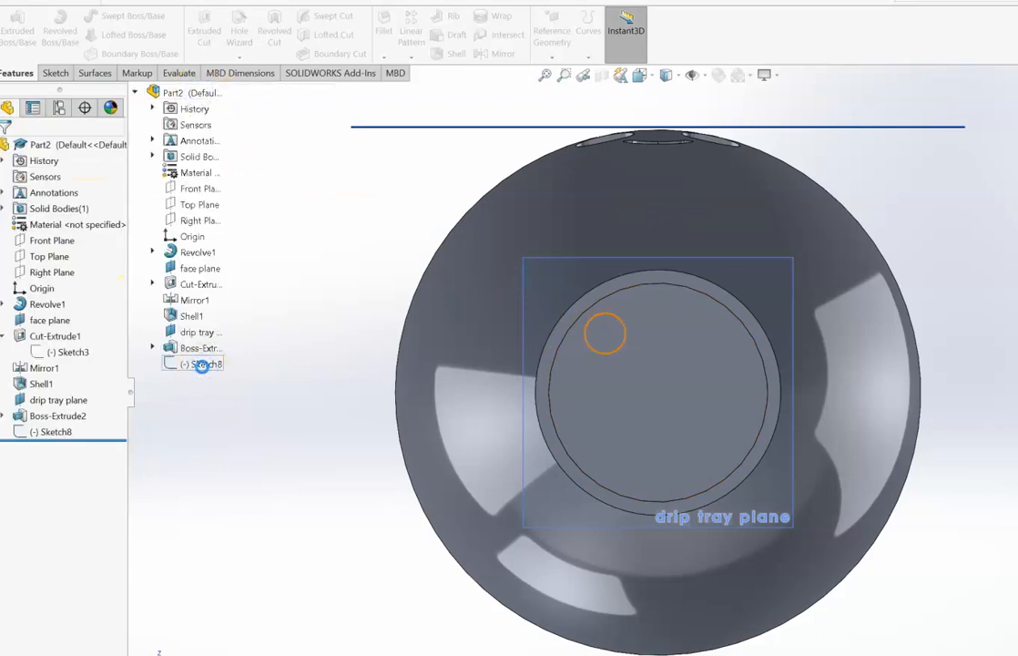
pyautogui.click(200, 363)
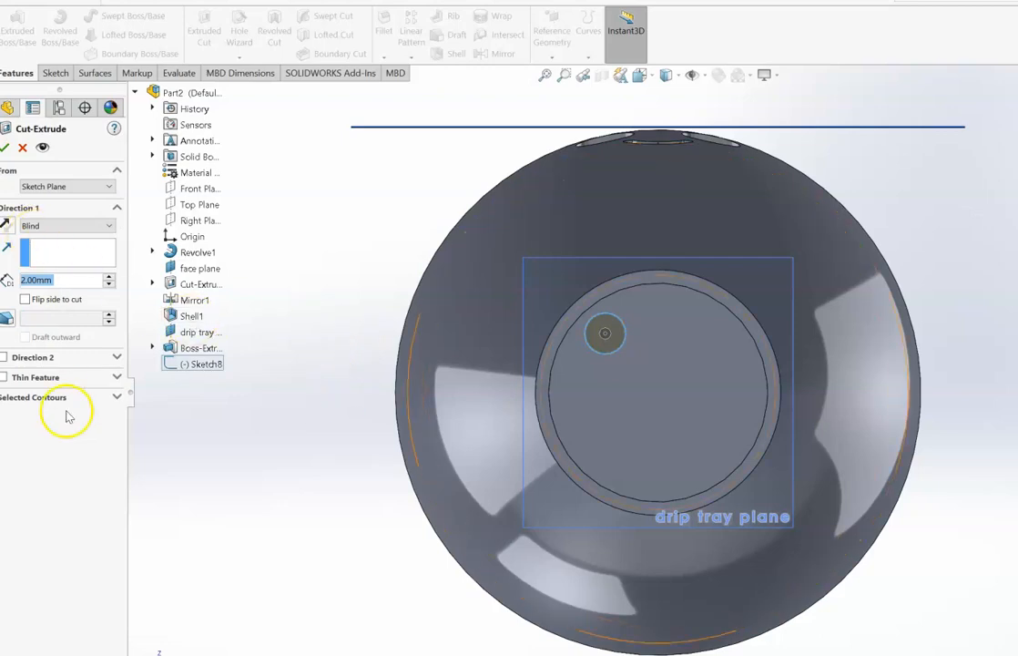
pyautogui.click(312, 369)
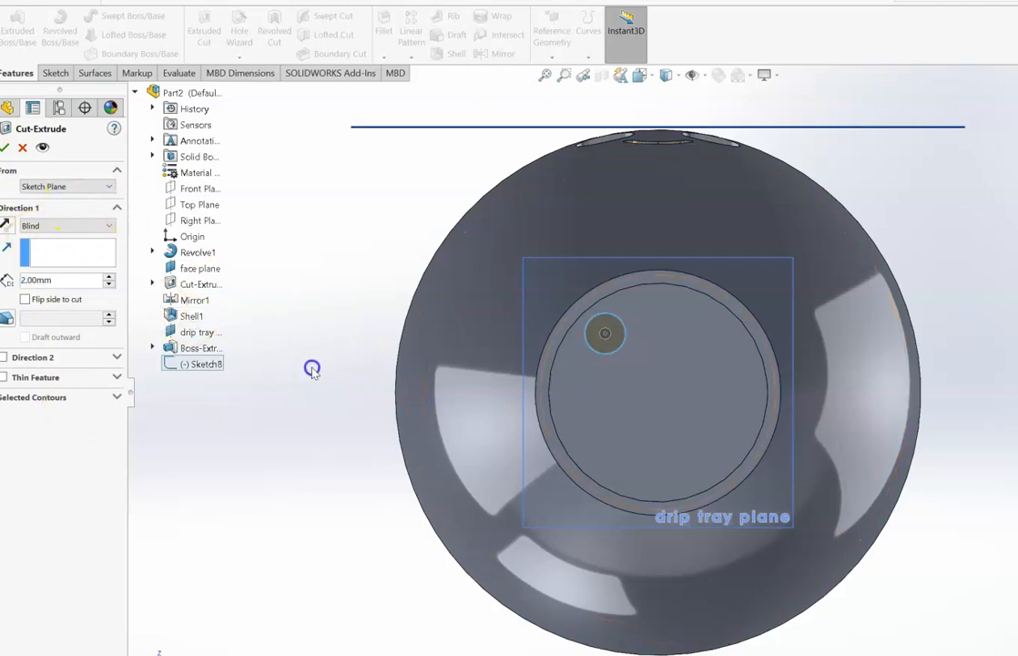
pyautogui.hotkey('ctrl', '1')
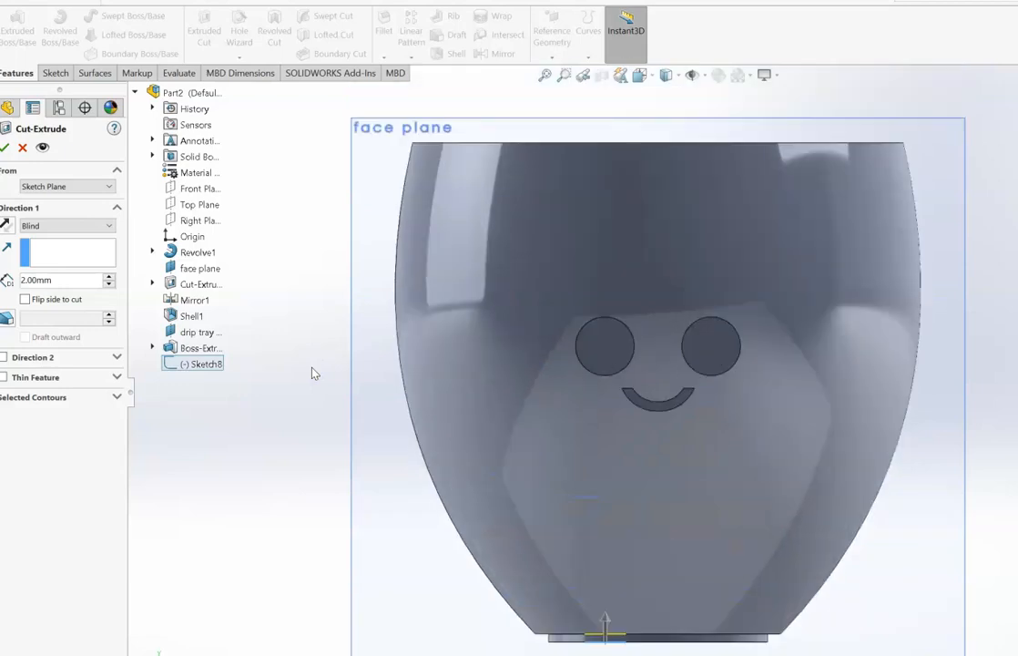
pyautogui.click(108, 277)
pyautogui.click(108, 278)
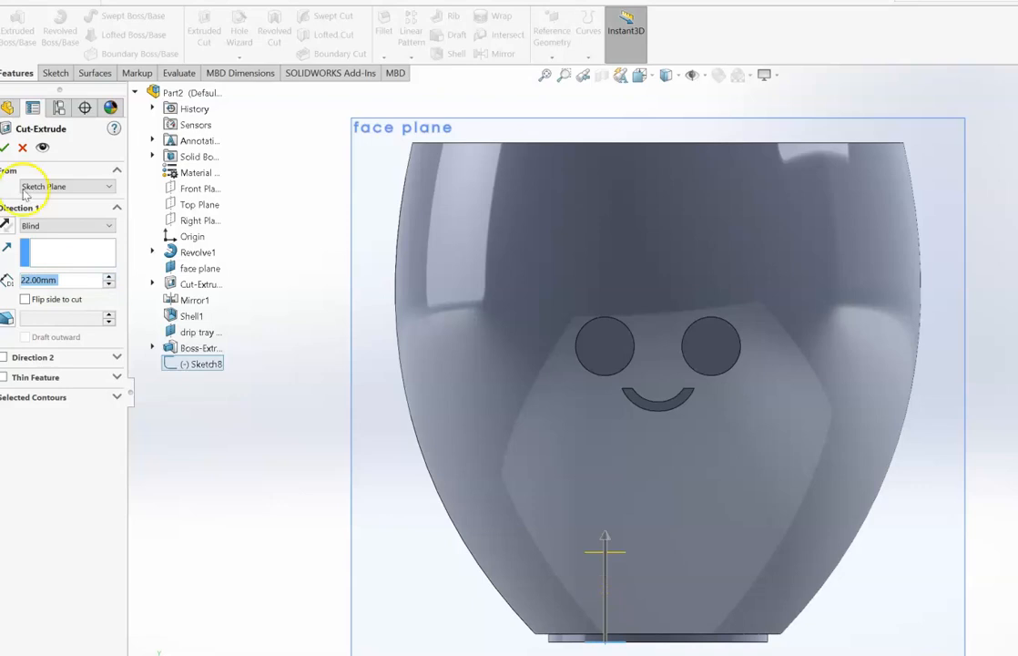
pyautogui.click(4, 147)
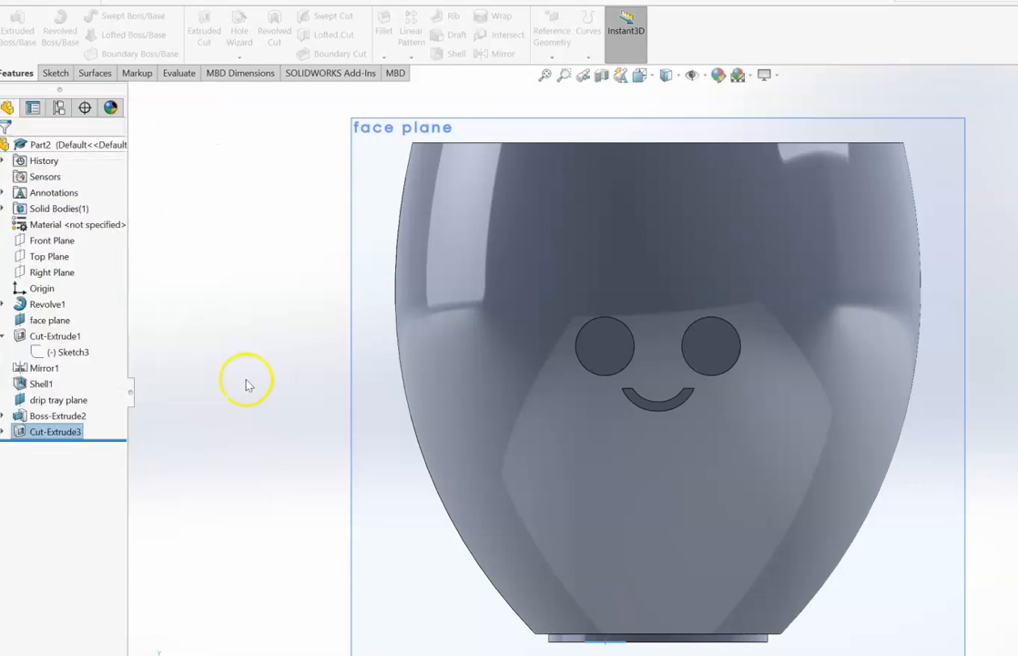
# Inspect the drainage hole from above the pot and from underneath to check that it goes through the bottom
pyautogui.press('Down')
pyautogui.press('Down')
pyautogui.press('Down')
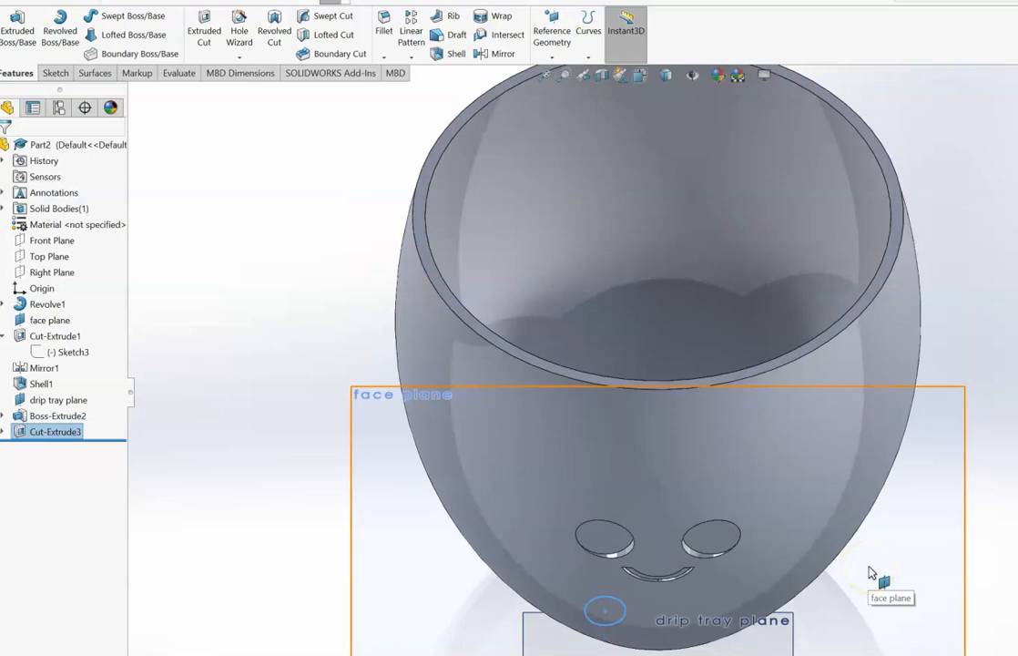
pyautogui.press('Down')
pyautogui.press('Down')
pyautogui.press('Up')
pyautogui.press('Up')
pyautogui.press('Up')
pyautogui.press('Up')
pyautogui.press('Up')
pyautogui.press('Up')
pyautogui.press('Up')
pyautogui.press('Up')
pyautogui.press('Up')
pyautogui.press('Up')
pyautogui.press('Up')
pyautogui.press('Up')
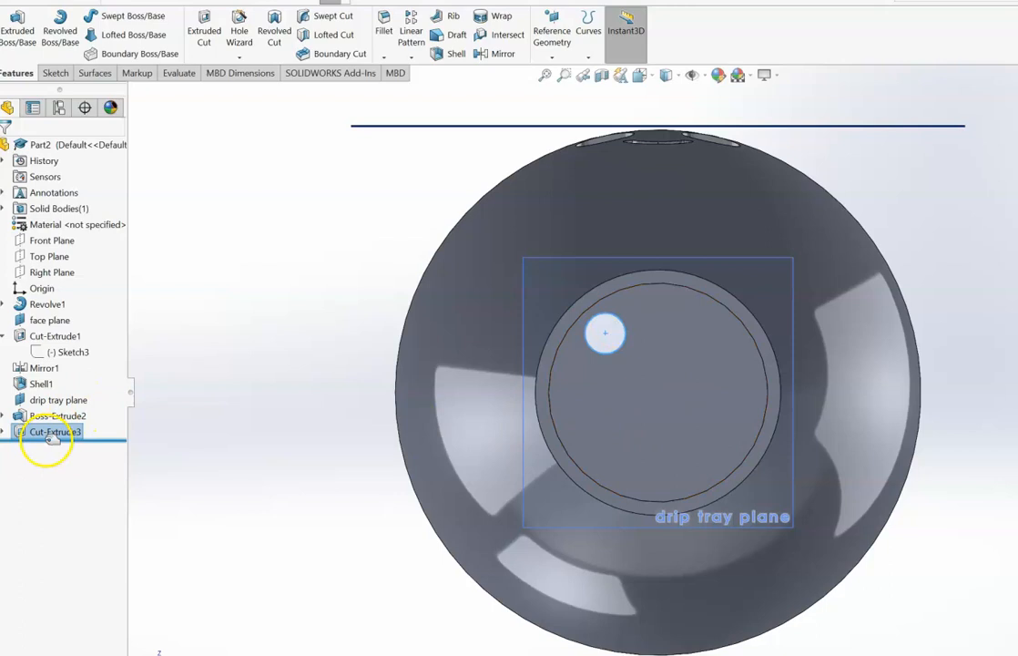
# Create a circular pattern of the drainage hole cut around the base disc, with 5 equally spaced instances over 360 degrees
pyautogui.click(410, 57)
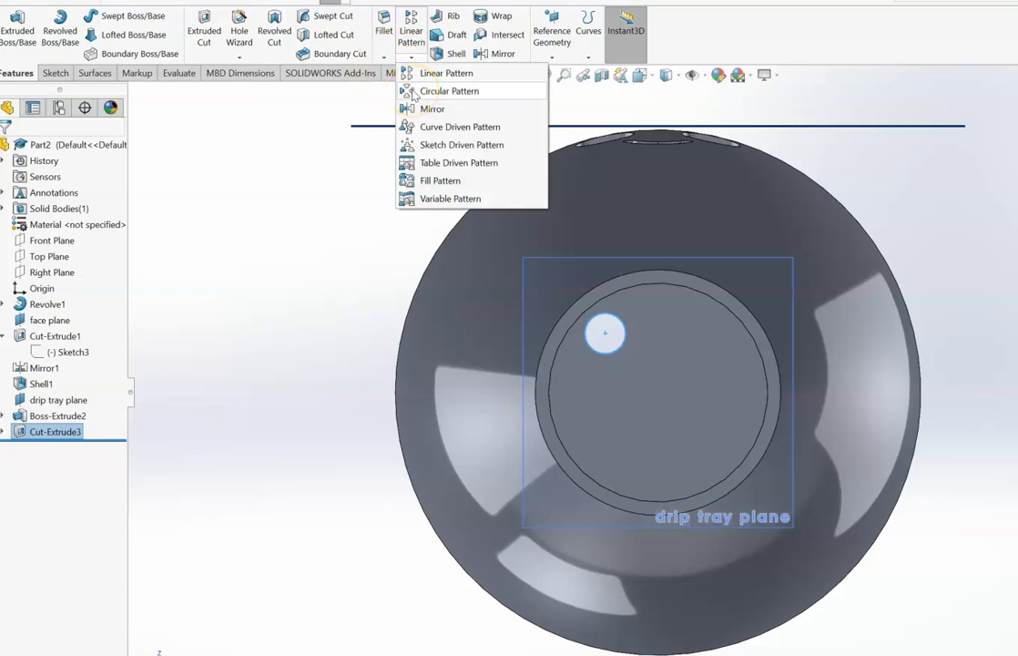
pyautogui.click(414, 92)
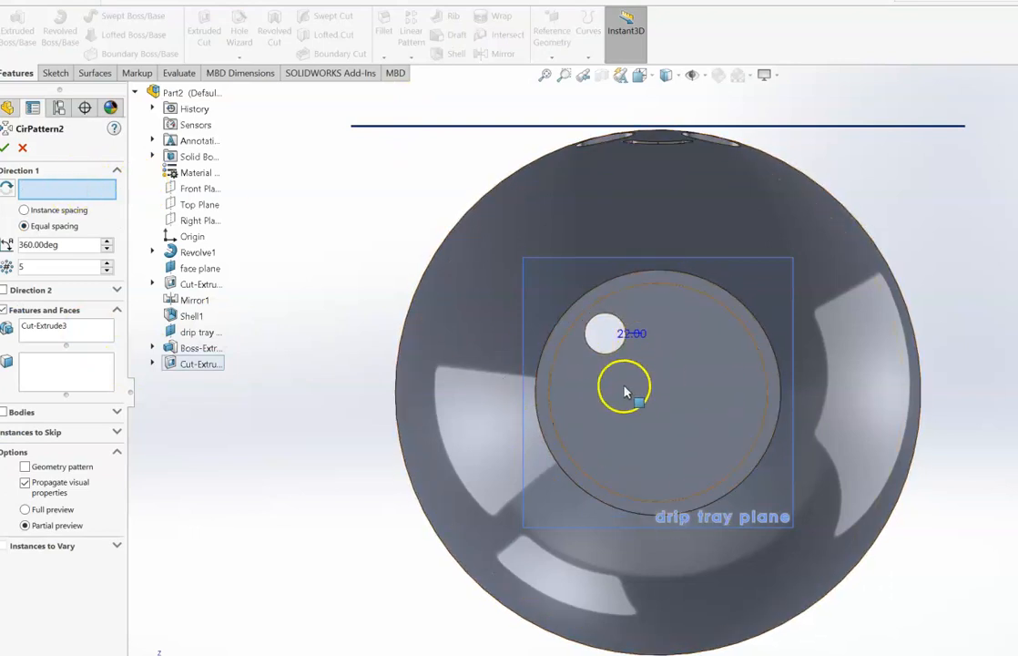
pyautogui.click(619, 444)
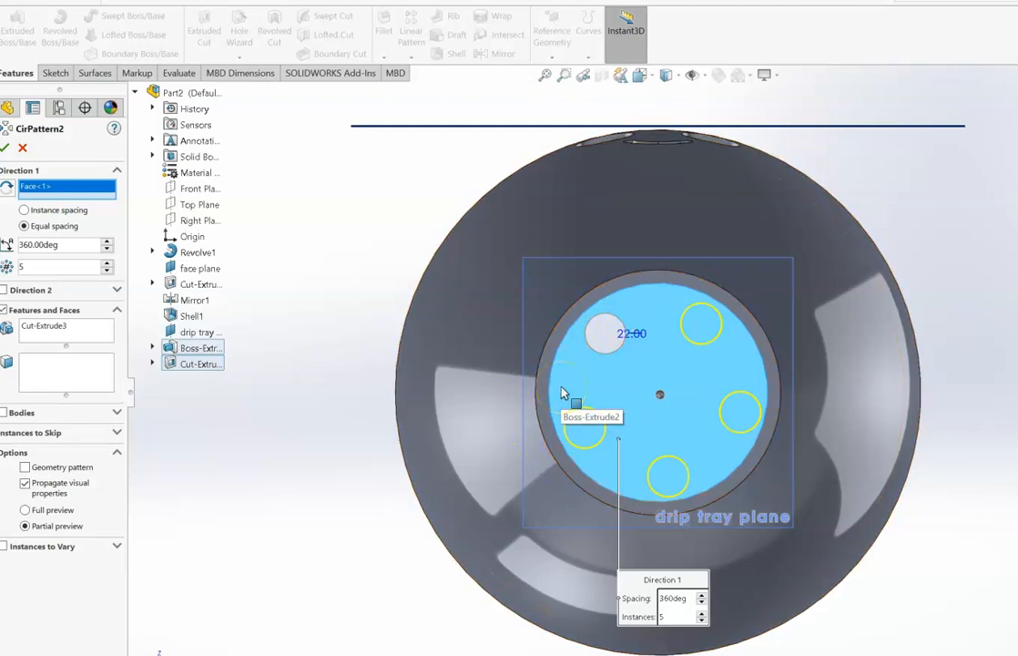
pyautogui.click(25, 210)
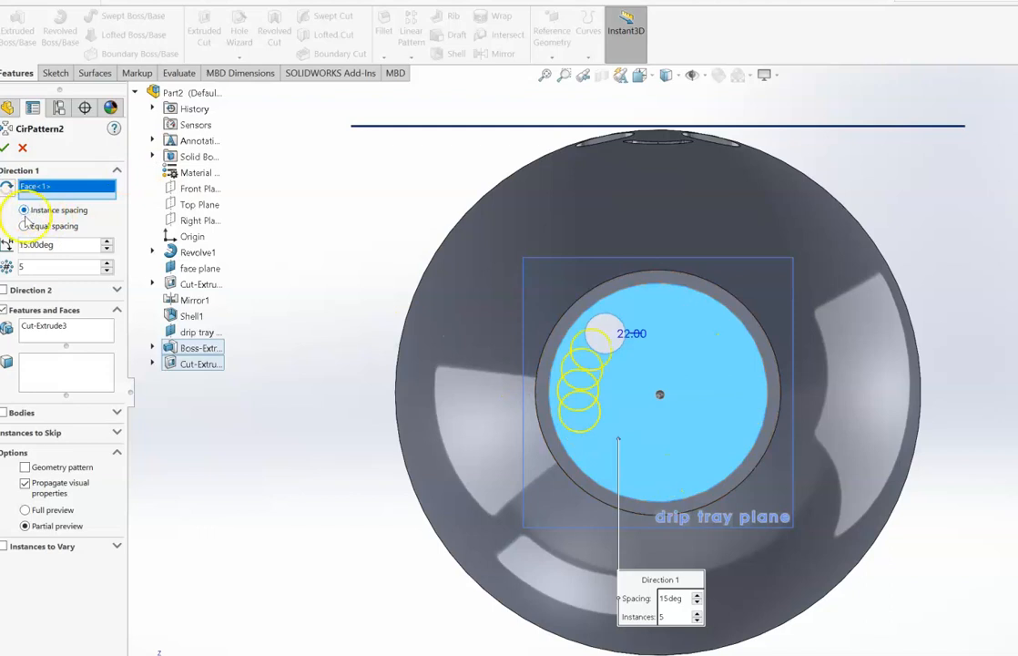
pyautogui.click(25, 226)
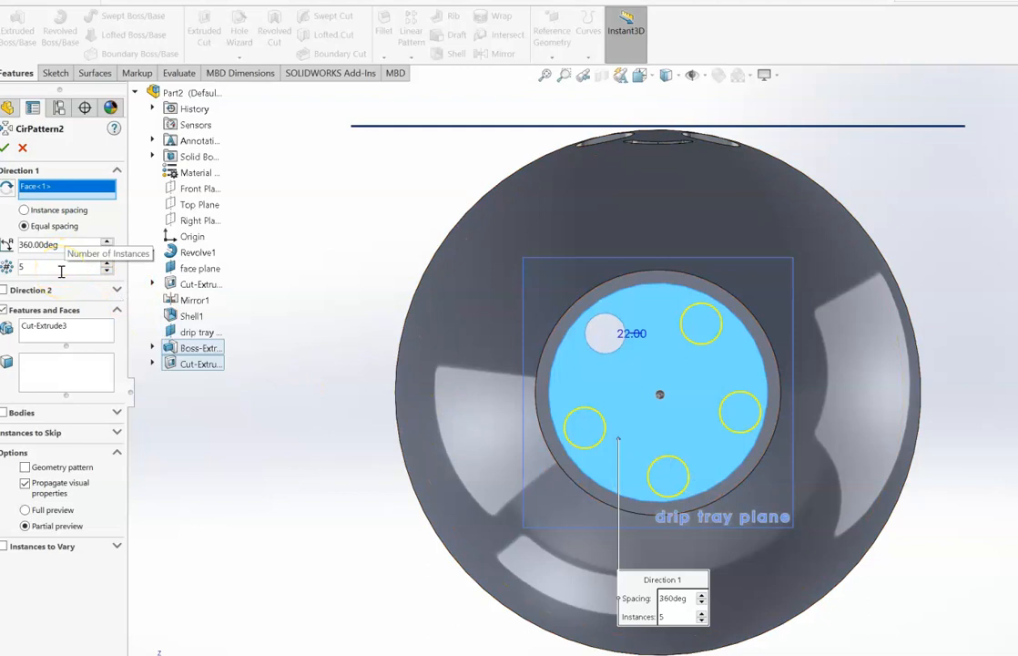
pyautogui.click(6, 149)
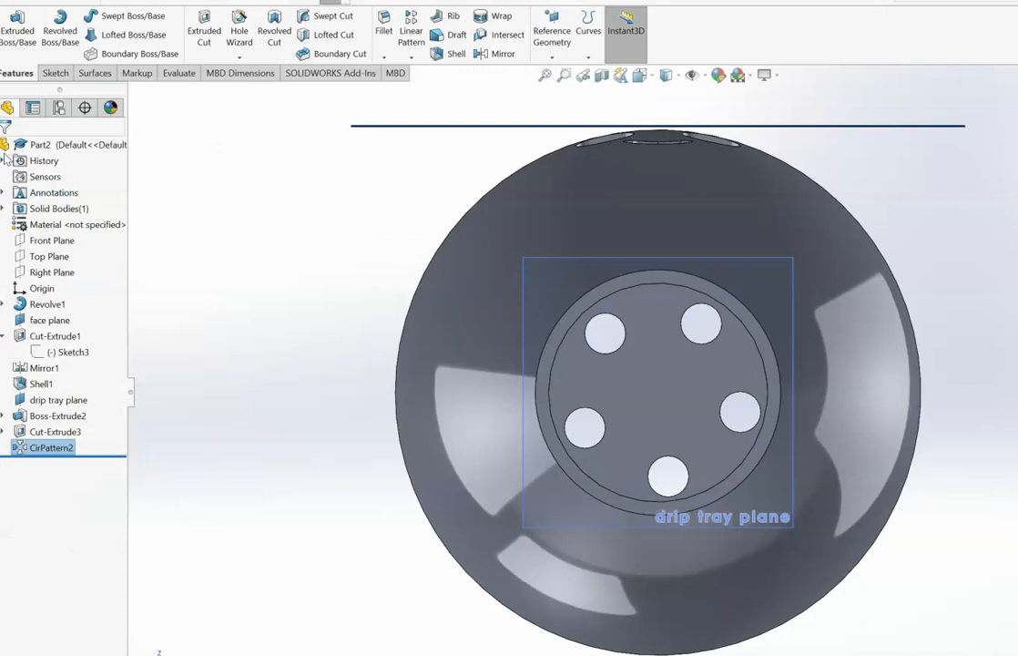
# Inspect the patterned drainage holes from inside the pot and from underneath
pyautogui.press('Down')
pyautogui.press('Down')
pyautogui.press('Down')
pyautogui.press('Down')
pyautogui.press('Down')
pyautogui.press('Down')
pyautogui.press('Down')
pyautogui.press('Down')
pyautogui.press('Down')
pyautogui.press('Down')
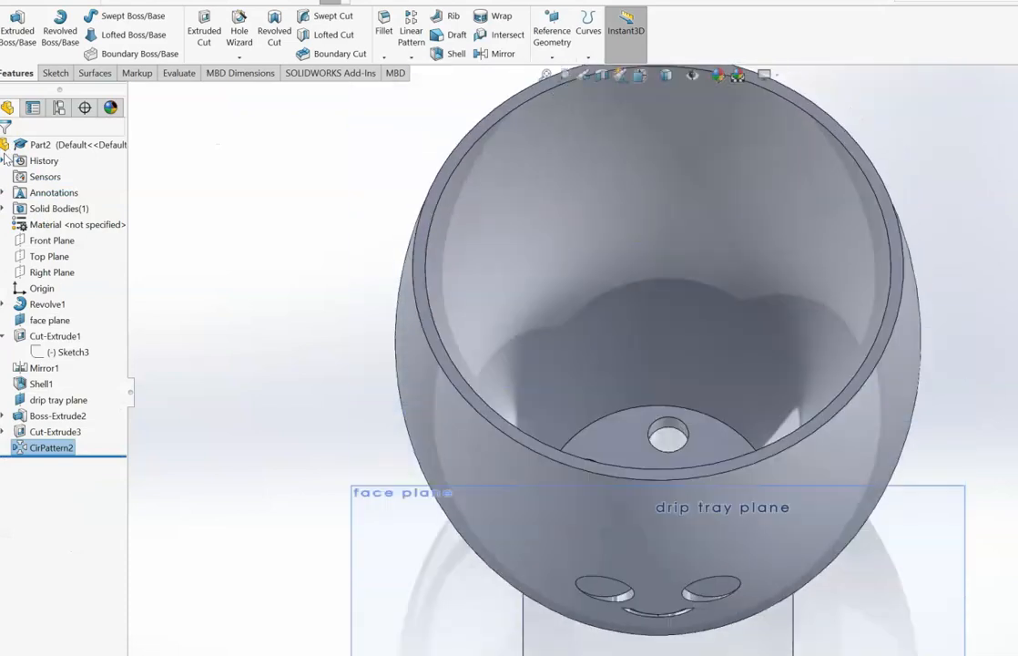
pyautogui.press('Down')
pyautogui.press('Down')
pyautogui.press('Down')
pyautogui.press('Down')
pyautogui.press('Down')
pyautogui.press('Down')
pyautogui.press('Down')
pyautogui.press('Down')
pyautogui.press('Down')
pyautogui.press('Down')
pyautogui.press('Down')
pyautogui.press('Down')
pyautogui.press('Down')
pyautogui.press('Down')
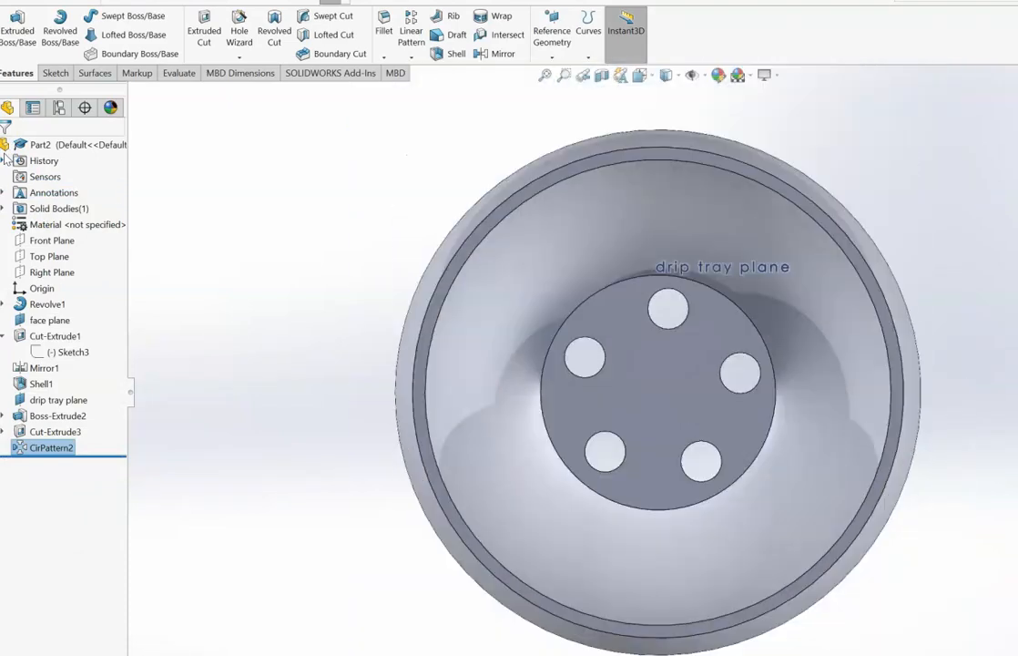
pyautogui.press('Down')
pyautogui.press('Down')
pyautogui.press('Down')
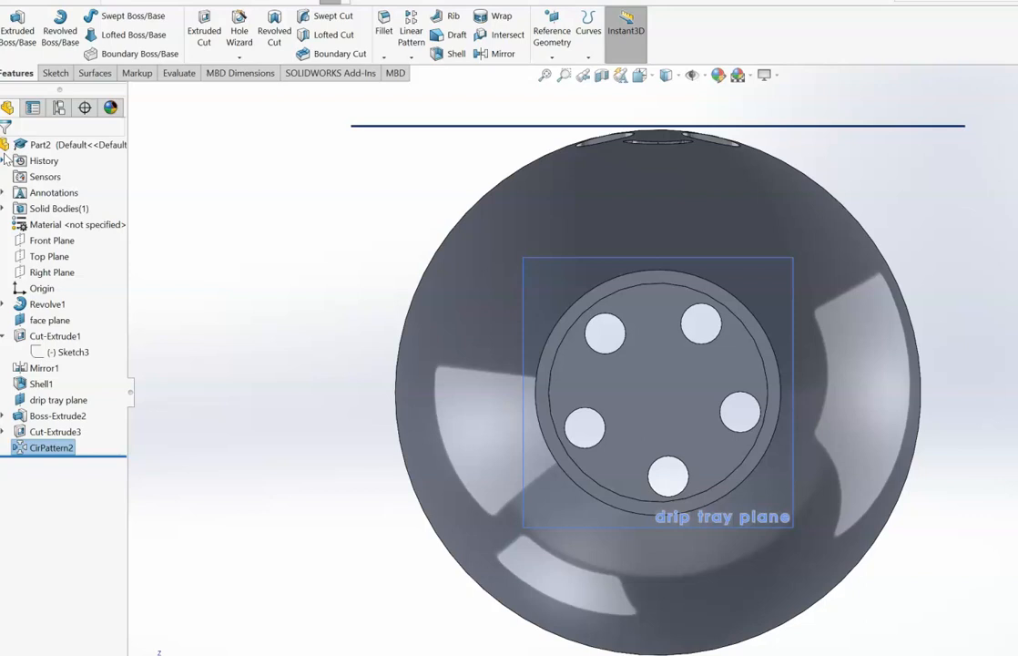
pyautogui.press('Up')
pyautogui.press('Up')
pyautogui.press('Up')
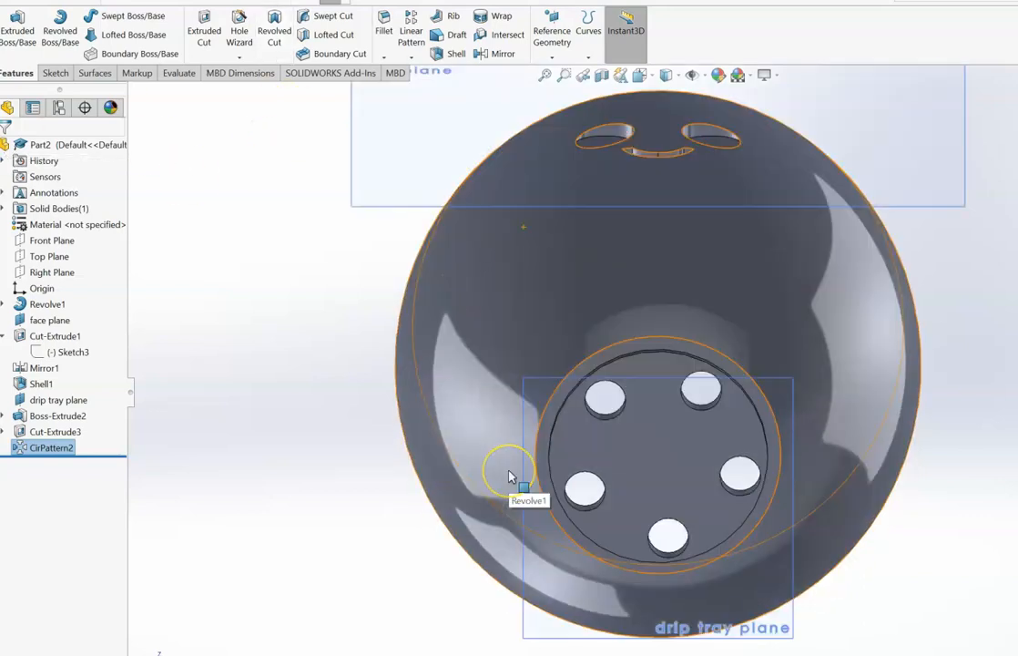
pyautogui.press('Up')
pyautogui.press('Down')
pyautogui.press('Down')
pyautogui.press('Down')
pyautogui.press('Down')
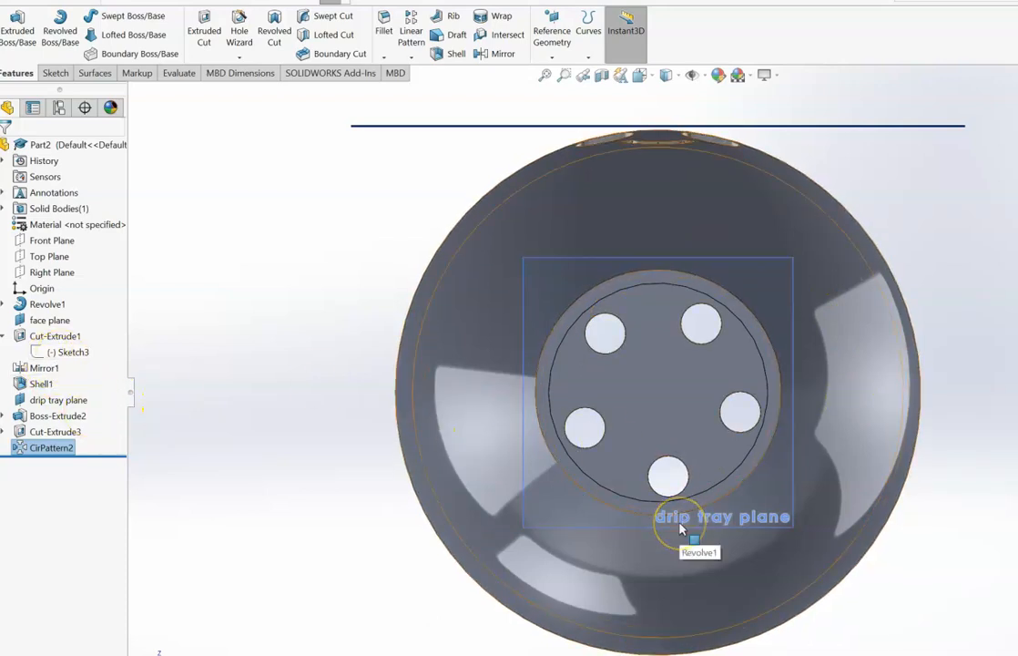
# Sketch a circle of 30 mm radius centred on the origin on the drip tray plane
pyautogui.click(57, 400)
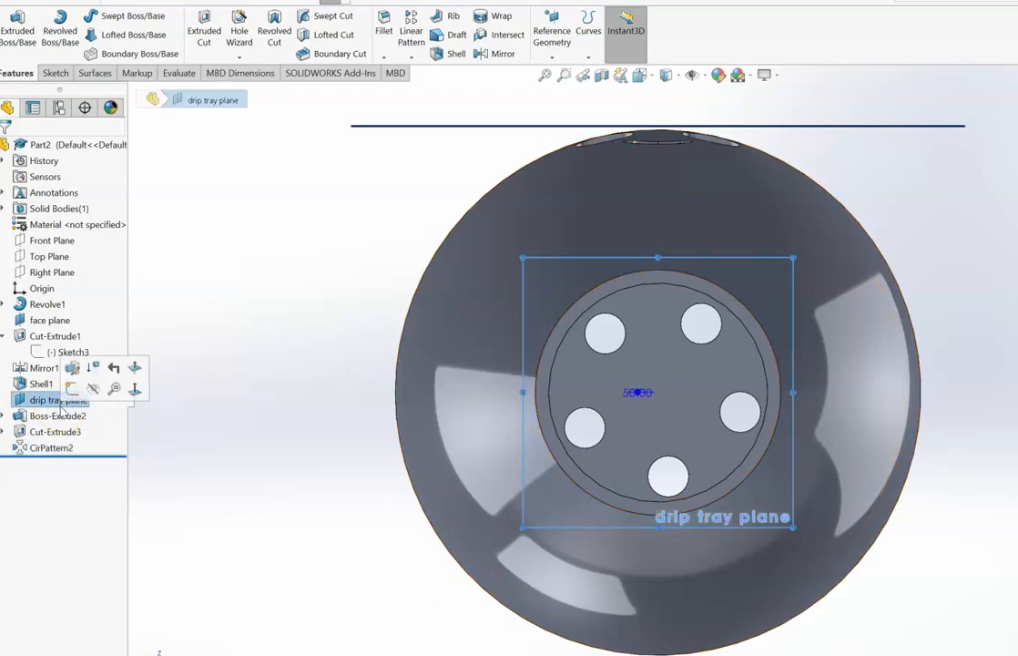
pyautogui.click(55, 72)
pyautogui.click(108, 16)
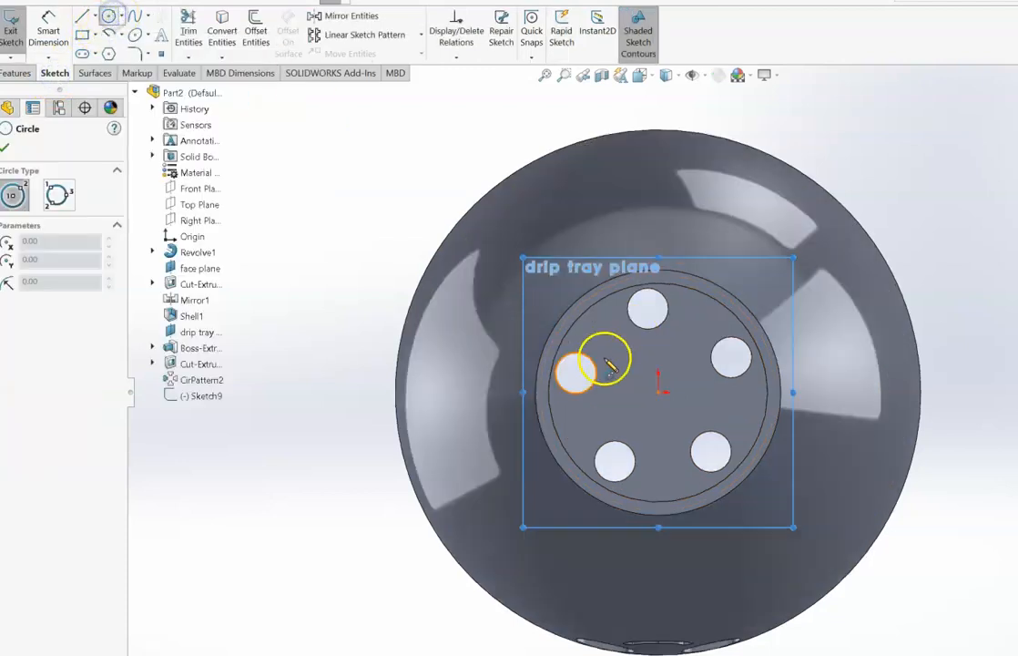
pyautogui.click(660, 392)
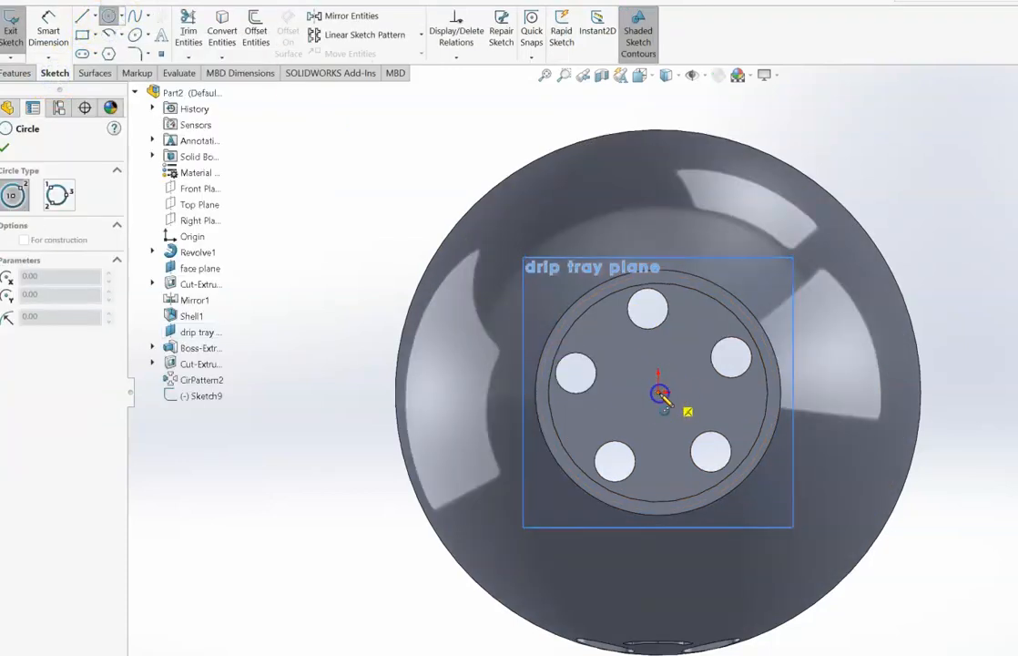
pyautogui.click(713, 286)
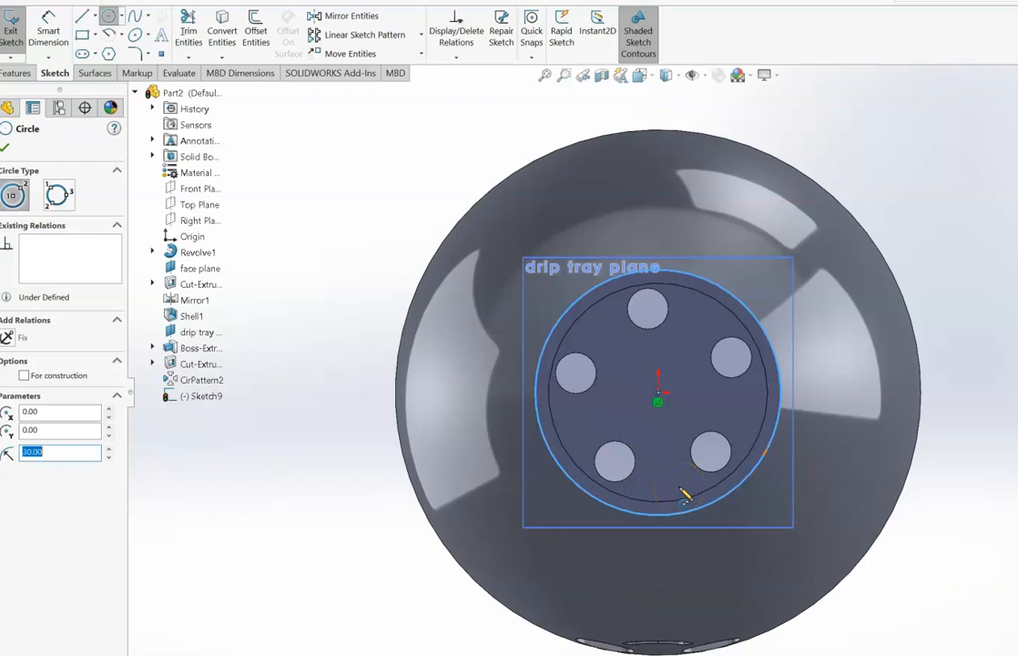
pyautogui.click(5, 149)
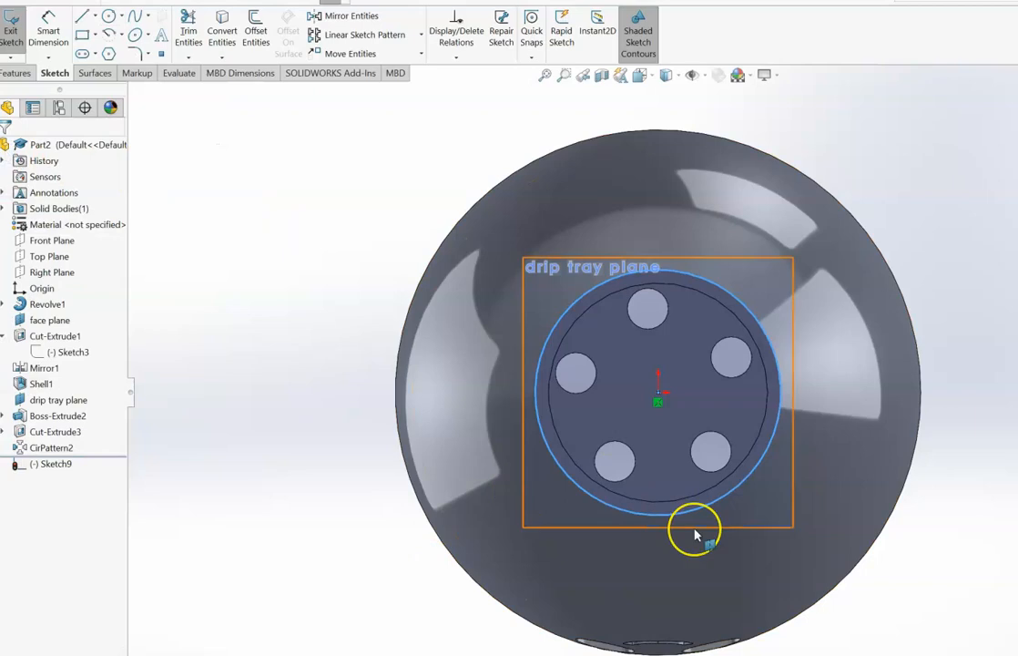
# Examine the drip tray circle's position below the pot from the side and from above
pyautogui.press('Down')
pyautogui.press('Down')
pyautogui.press('Down')
pyautogui.press('Down')
pyautogui.press('Down')
pyautogui.press('Down')
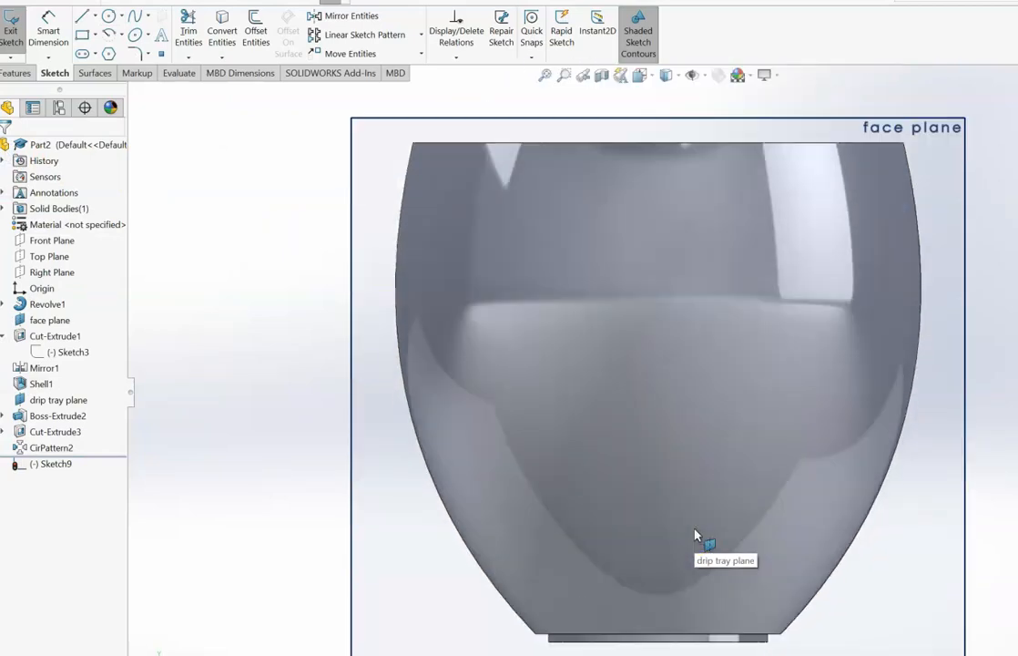
pyautogui.click(565, 74)
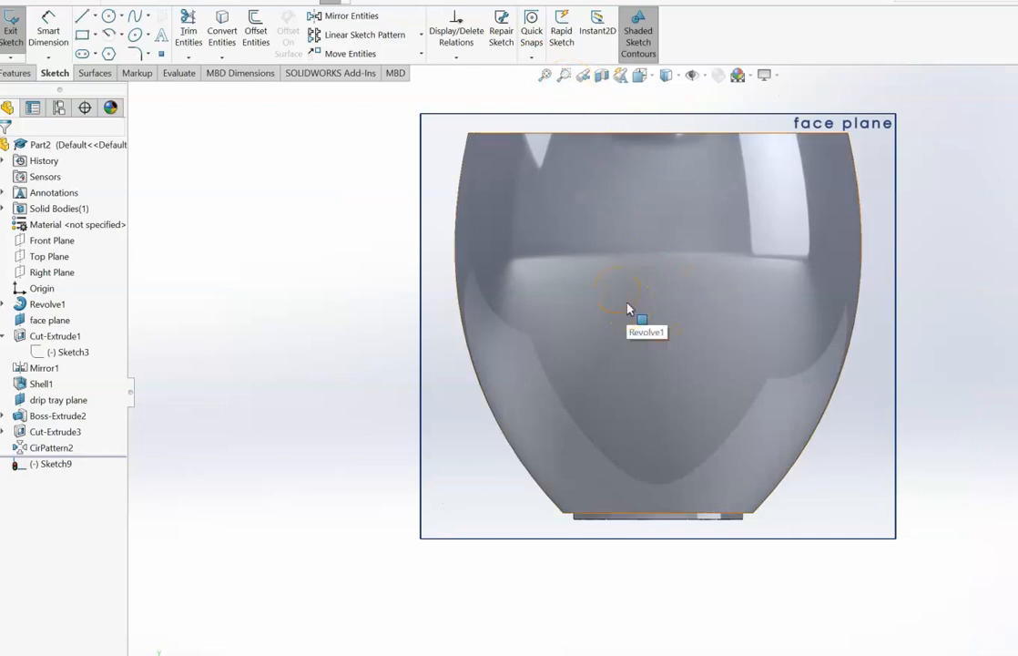
pyautogui.scroll(2, 627, 310)
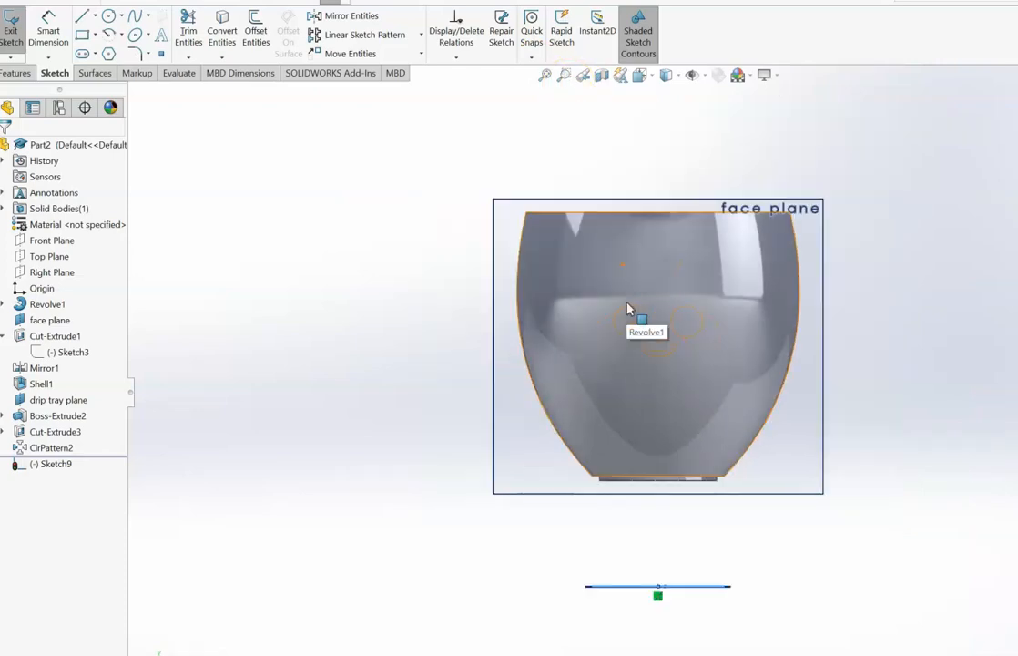
pyautogui.press('Down')
pyautogui.press('Down')
pyautogui.press('Down')
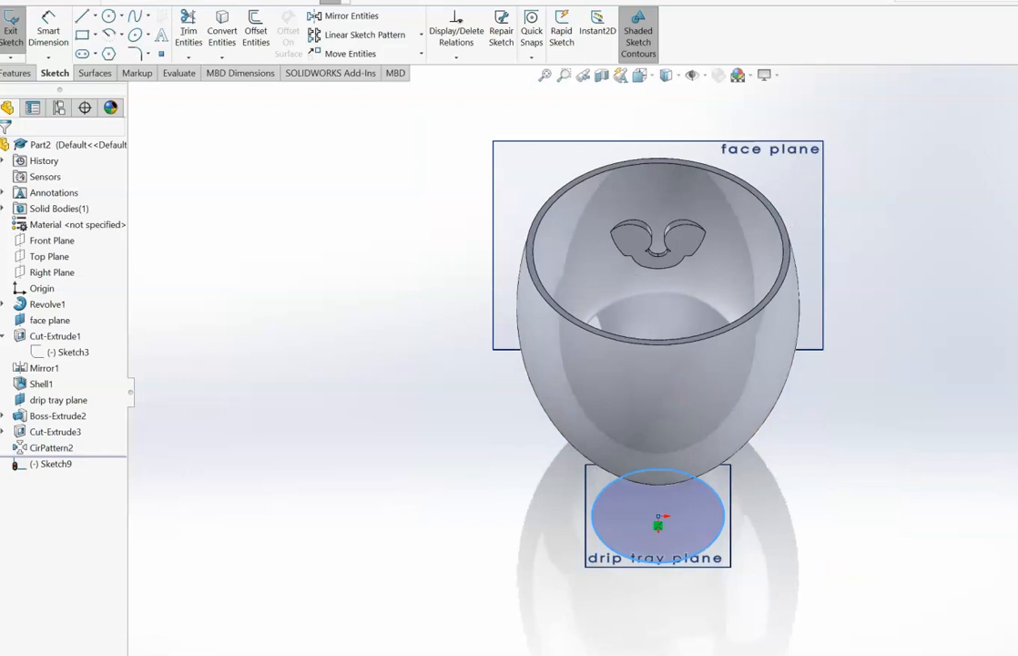
pyautogui.press('Up')
pyautogui.press('Up')
pyautogui.press('Up')
pyautogui.press('Down')
pyautogui.press('Down')
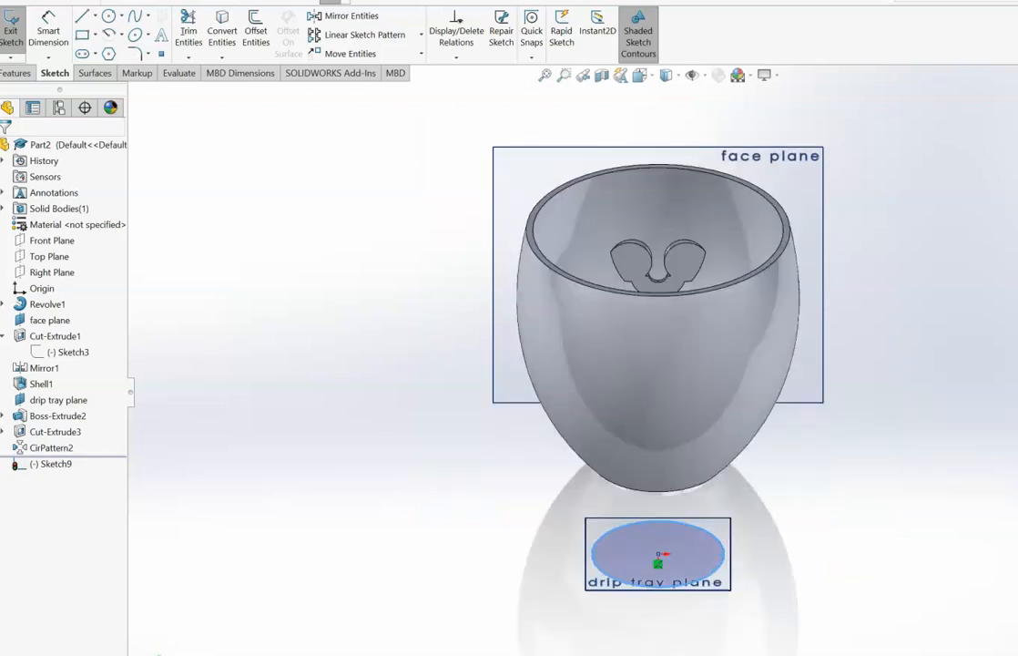
pyautogui.press('Down')
pyautogui.press('Up')
pyautogui.press('Up')
pyautogui.press('Up')
pyautogui.press('Down')
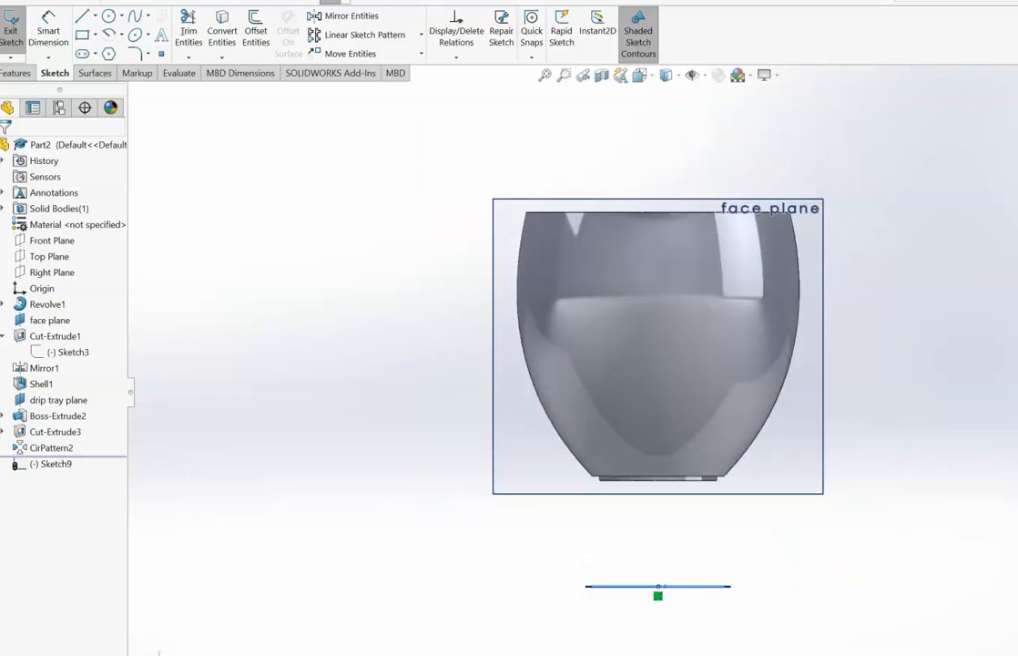
pyautogui.press('Down')
pyautogui.press('Down')
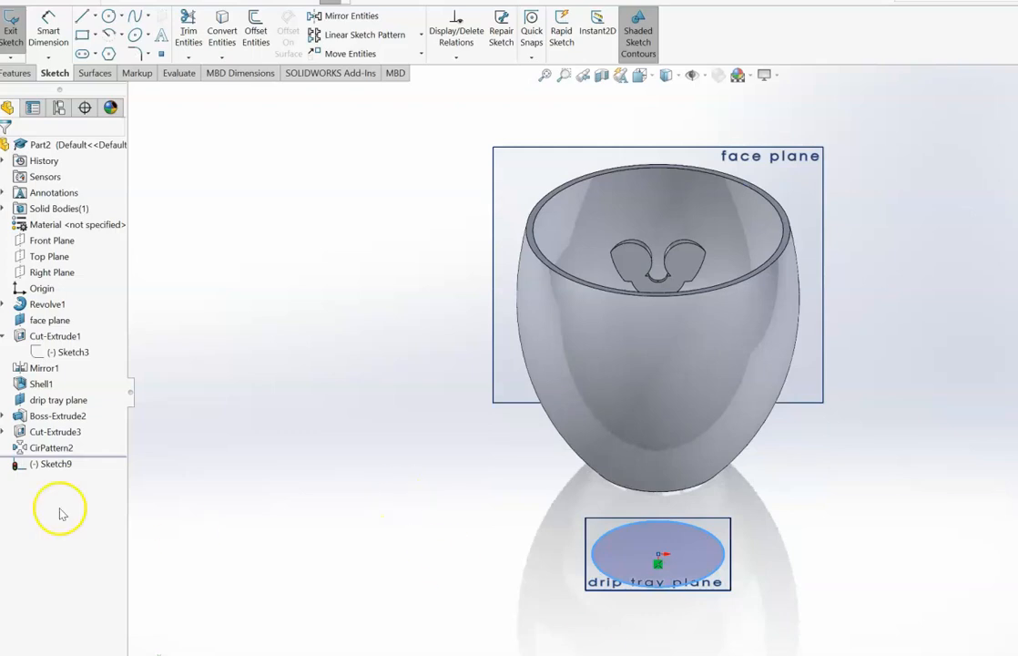
# Exit the sketch and set up a blind boss extrude of the drip tray circle with a depth of 8 mm
pyautogui.click(12, 18)
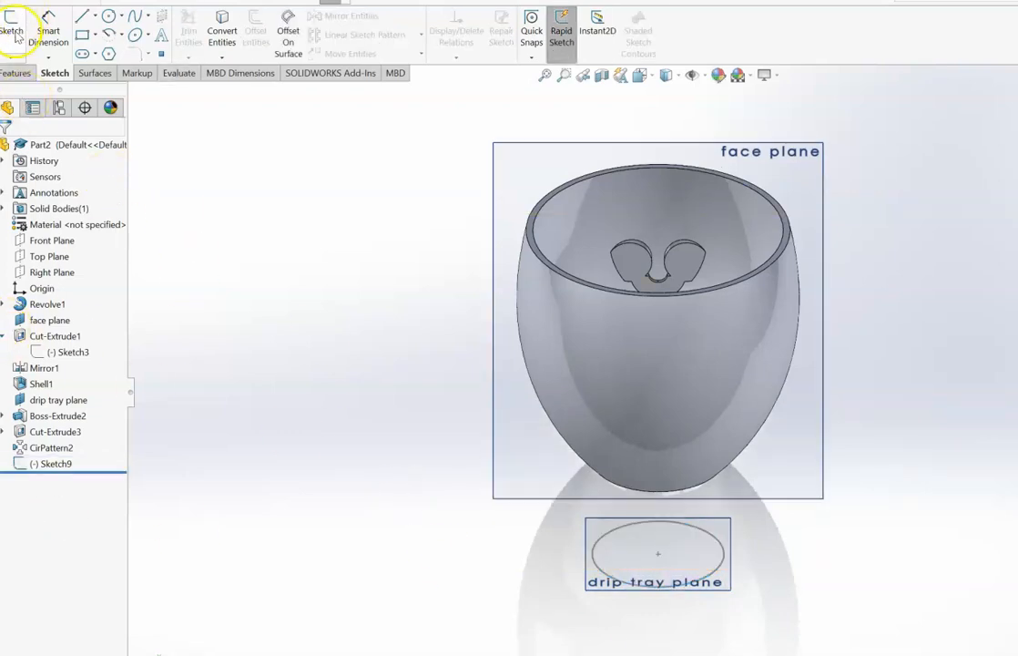
pyautogui.click(14, 73)
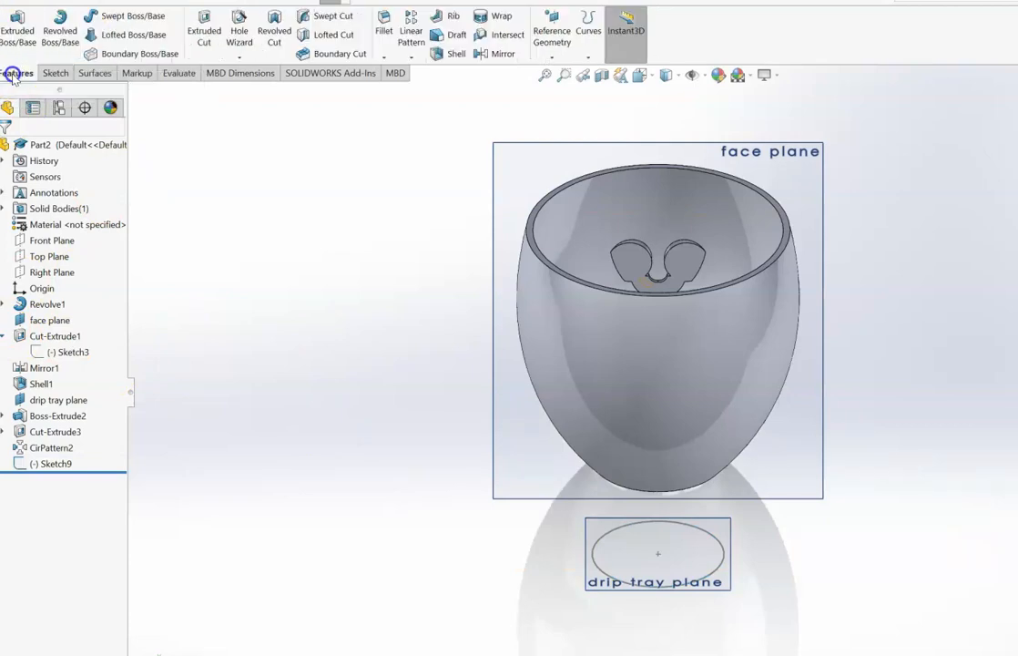
pyautogui.click(20, 22)
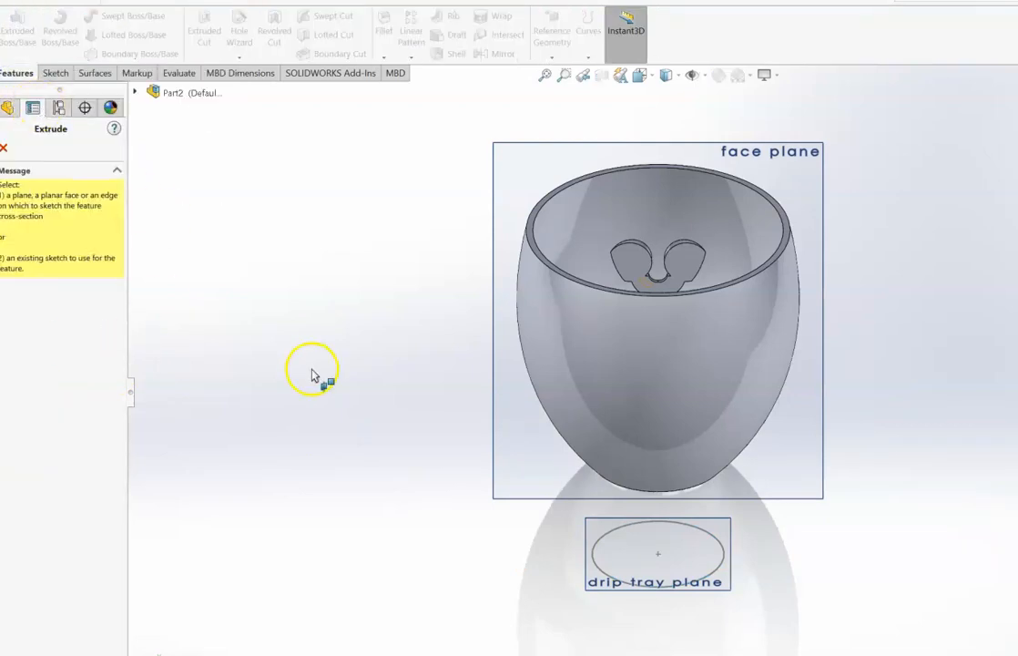
pyautogui.click(136, 92)
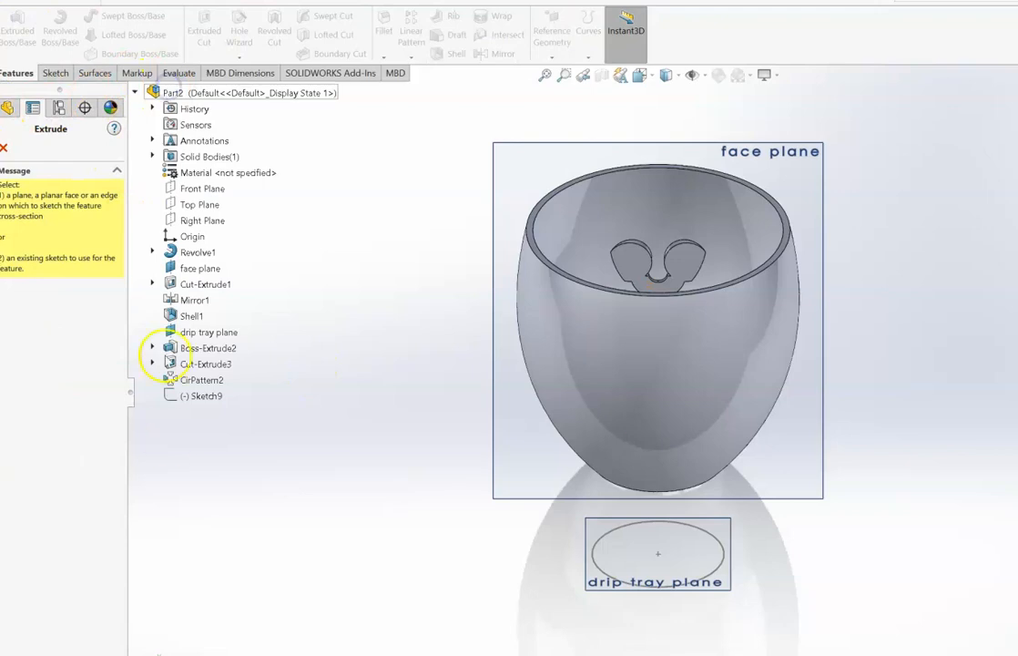
pyautogui.click(194, 395)
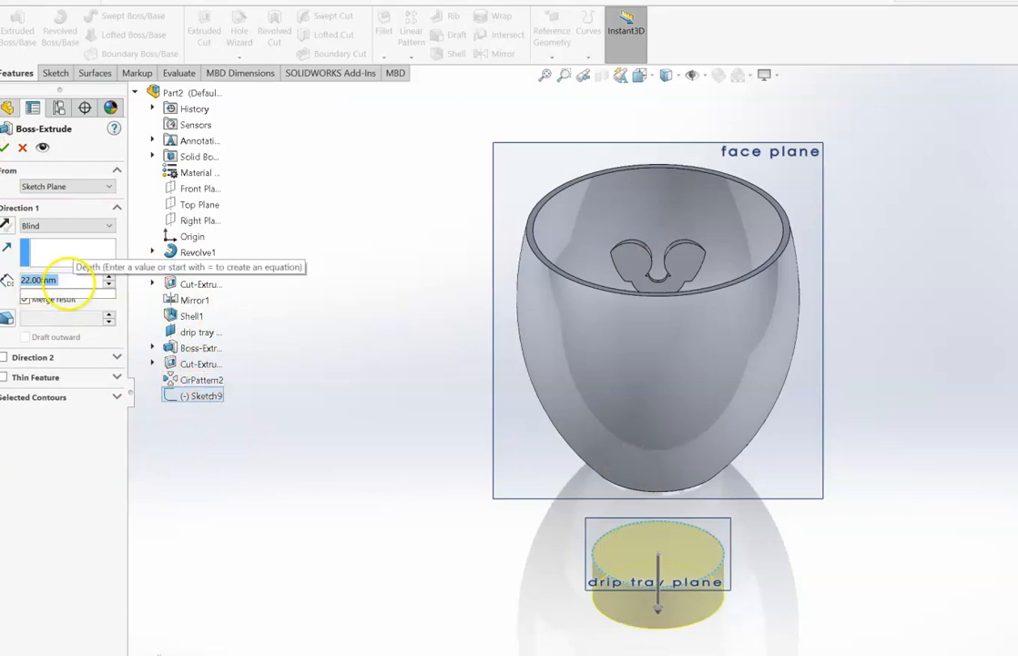
pyautogui.write('10')
pyautogui.press('BackSpace')
pyautogui.press('BackSpace')
pyautogui.write('8')
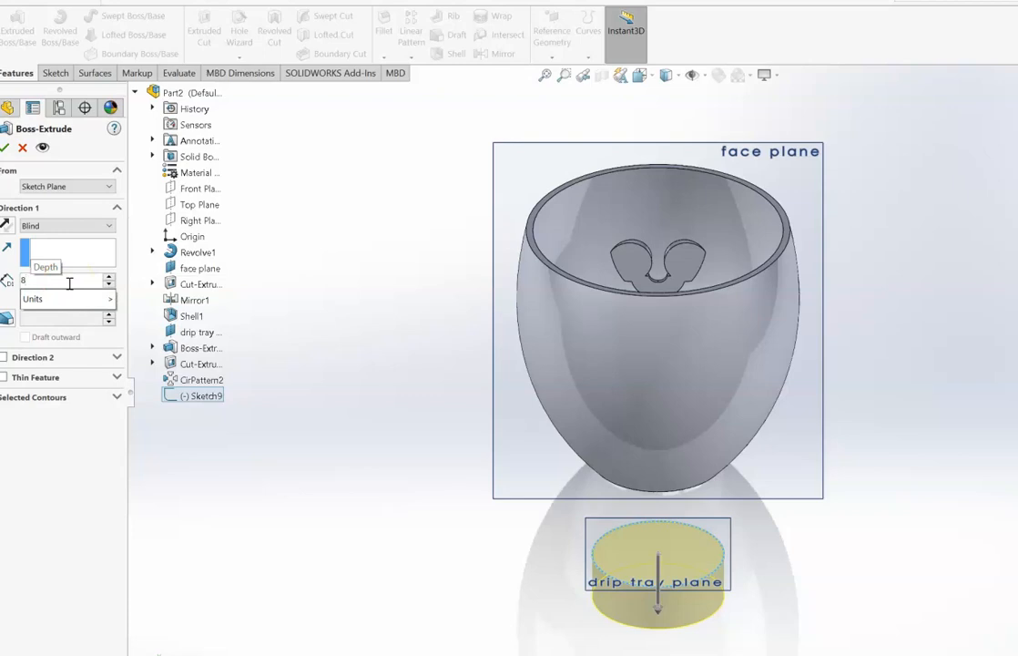
pyautogui.click(6, 148)
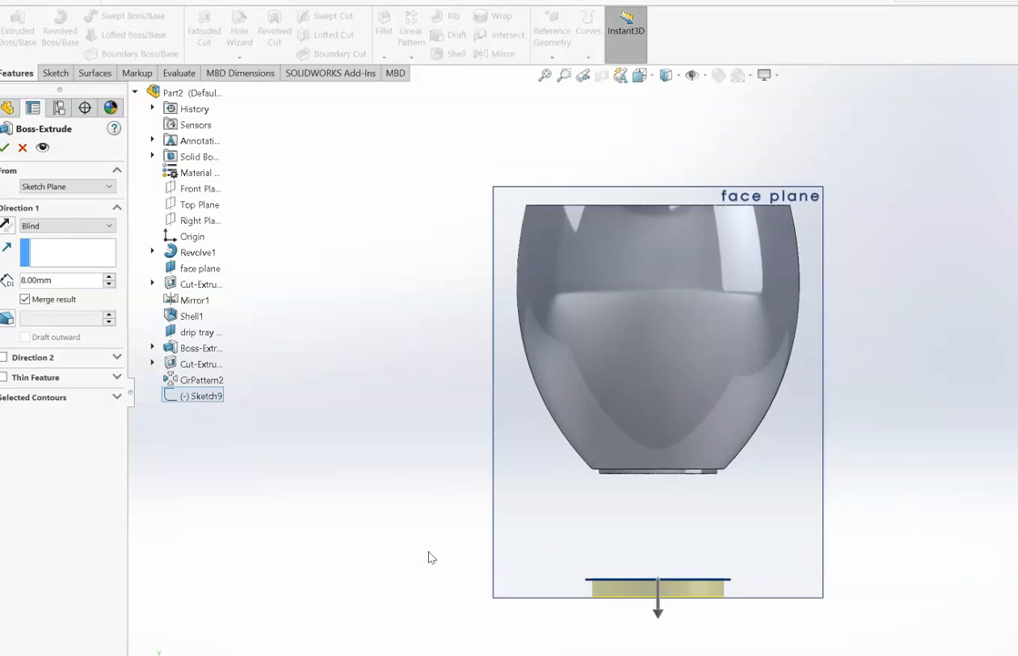
# Keep the extrude depth at 8 mm, reverse its direction upward toward the pot, and finish the drip tray disc
pyautogui.doubleClick(37, 280)
pyautogui.write('6')
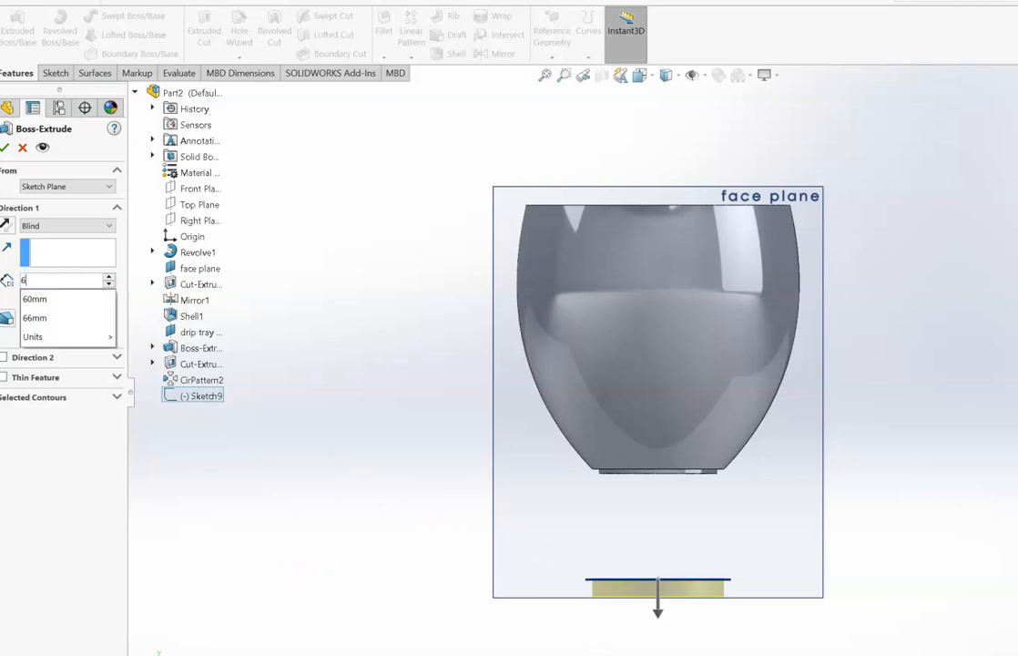
pyautogui.click(89, 281)
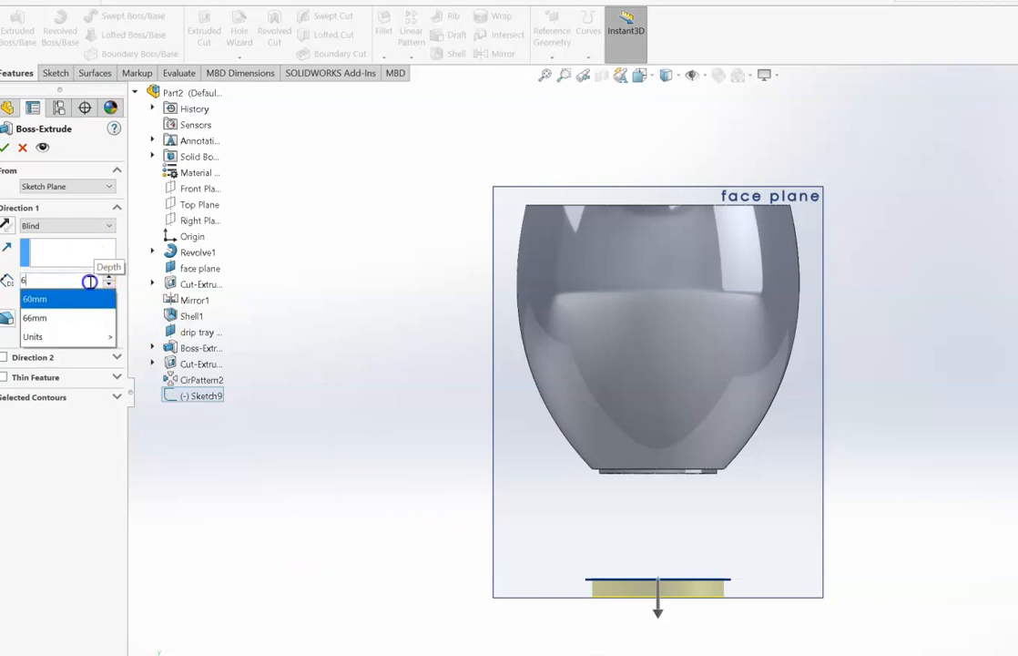
pyautogui.press('BackSpace')
pyautogui.write('8')
pyautogui.press('Return')
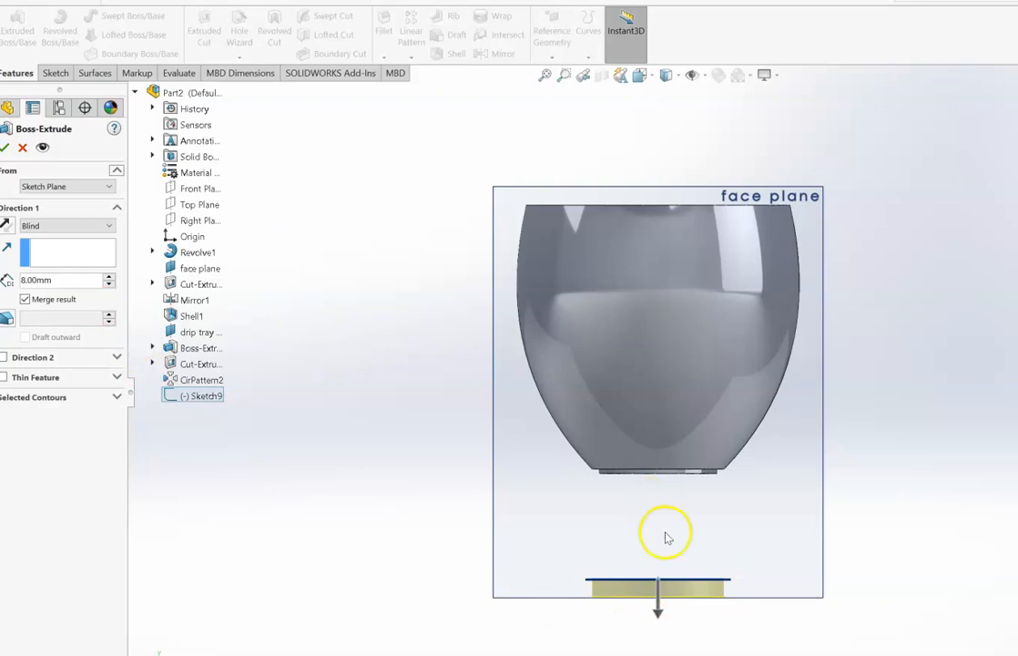
pyautogui.click(7, 227)
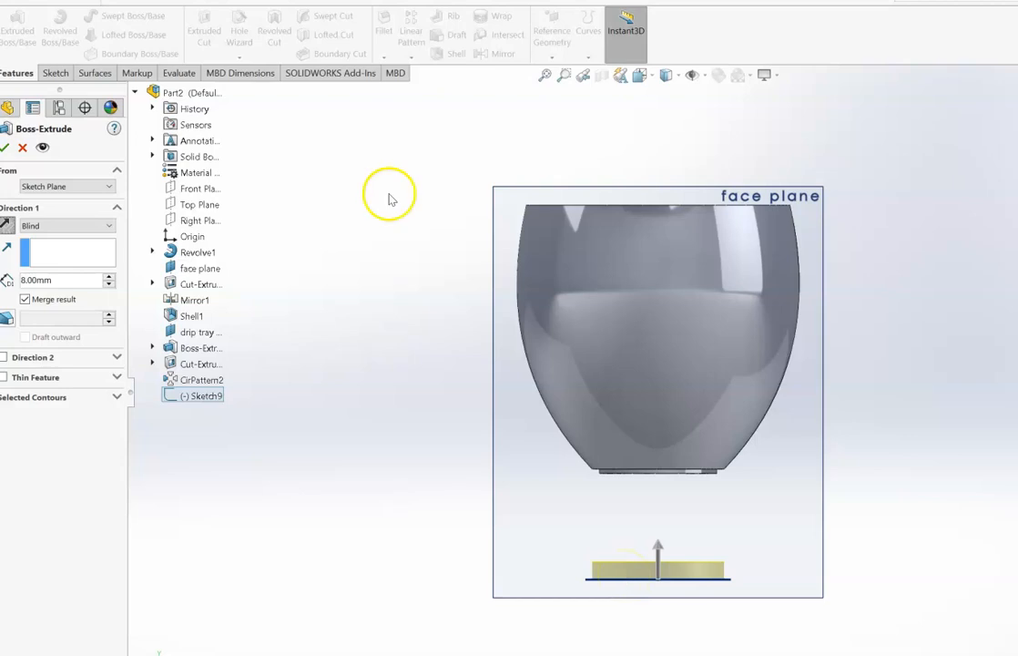
pyautogui.click(5, 148)
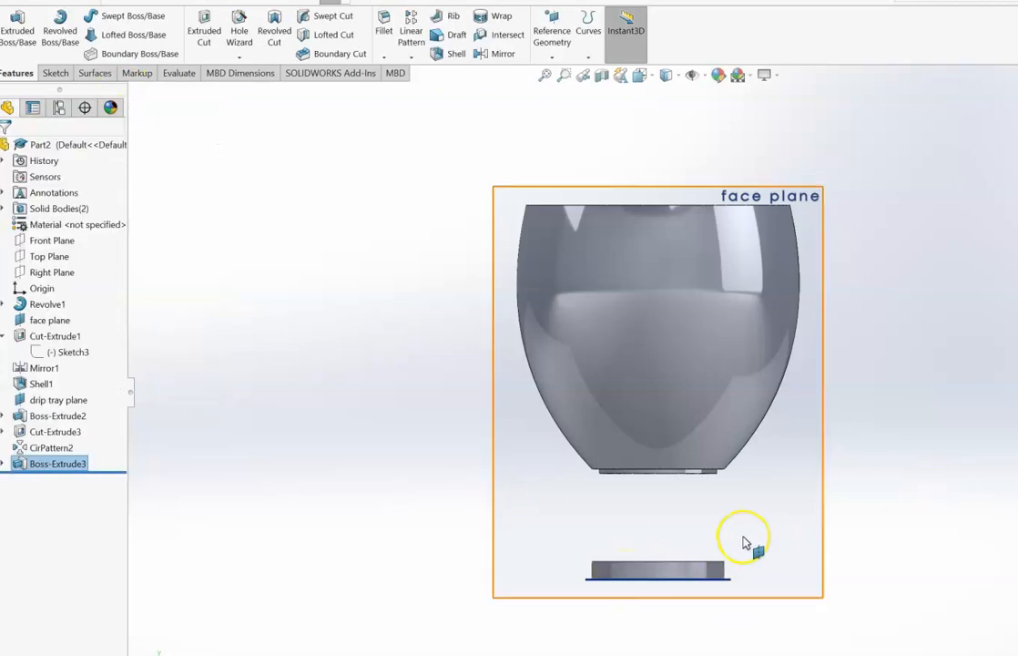
# Examine the extruded drip tray disc and its position under the pot from above and from below
pyautogui.press('Down')
pyautogui.press('Down')
pyautogui.press('Down')
pyautogui.press('Down')
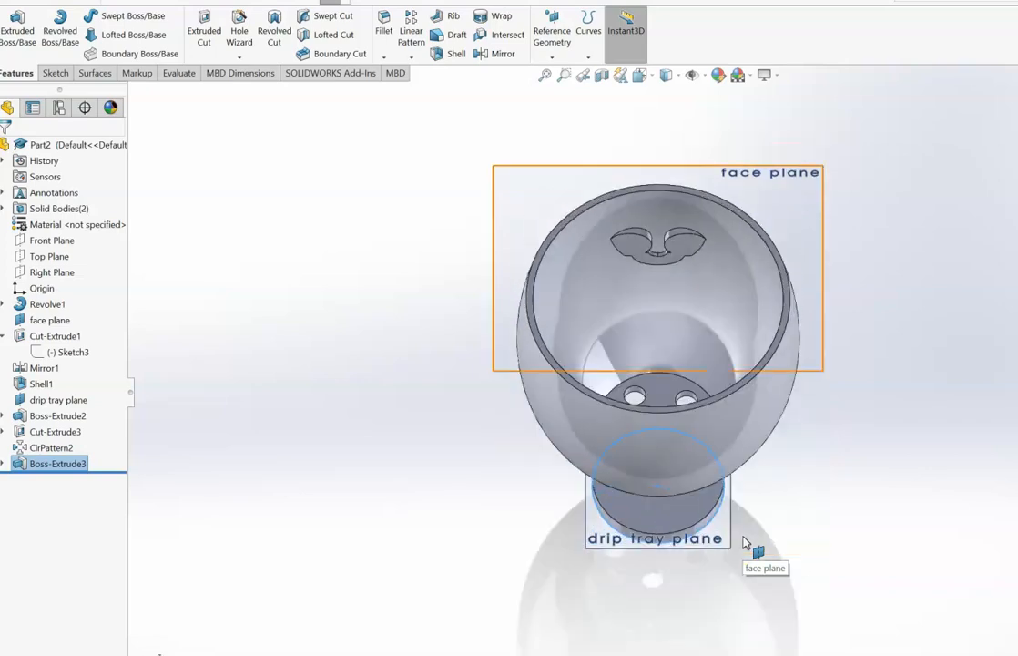
pyautogui.press('Up')
pyautogui.press('Up')
pyautogui.press('Up')
pyautogui.press('Up')
pyautogui.press('Up')
pyautogui.press('Up')
pyautogui.press('Up')
pyautogui.press('Up')
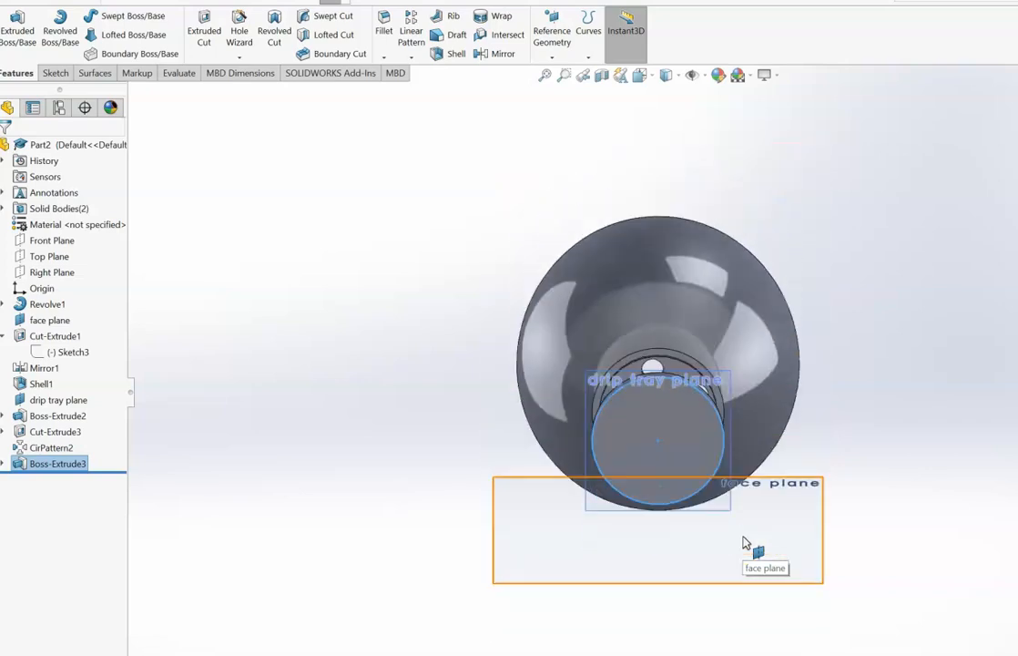
# Shell the drip tray disc to a 3 mm wall thickness, removing its upper face to form an open tray
pyautogui.press('Down')
pyautogui.press('Down')
pyautogui.press('Down')
pyautogui.press('Down')
pyautogui.press('Down')
pyautogui.press('Down')
pyautogui.press('Down')
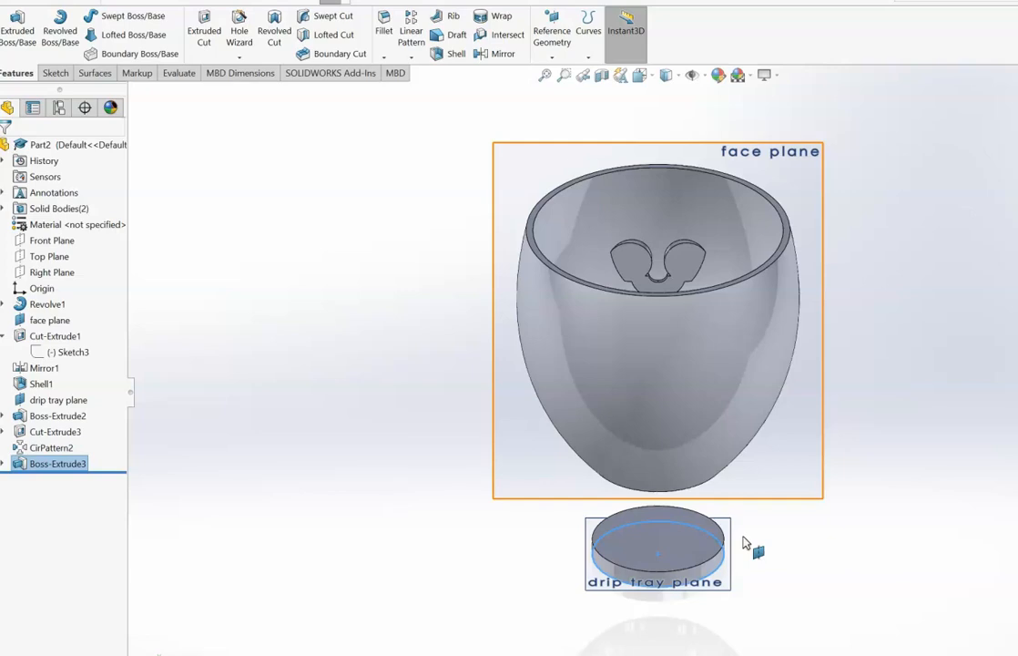
pyautogui.click(668, 541)
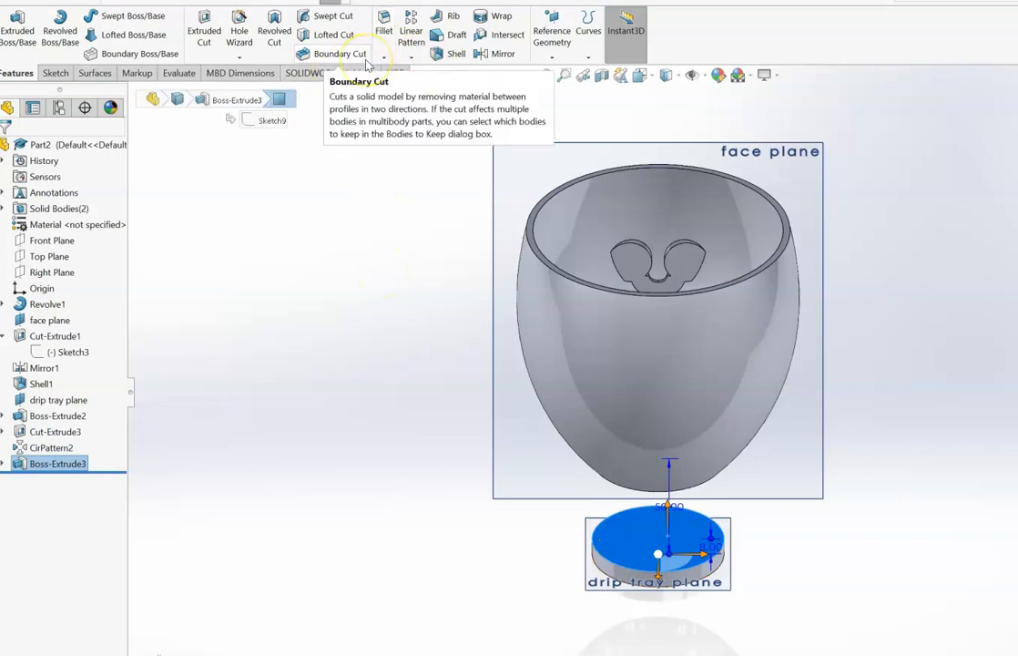
pyautogui.click(453, 53)
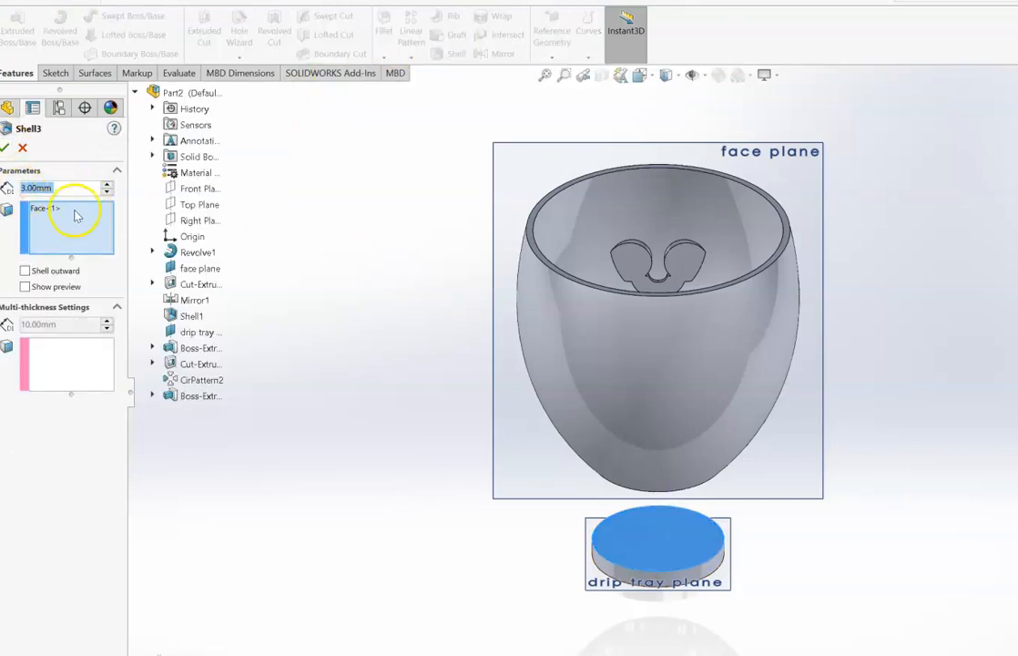
pyautogui.click(7, 150)
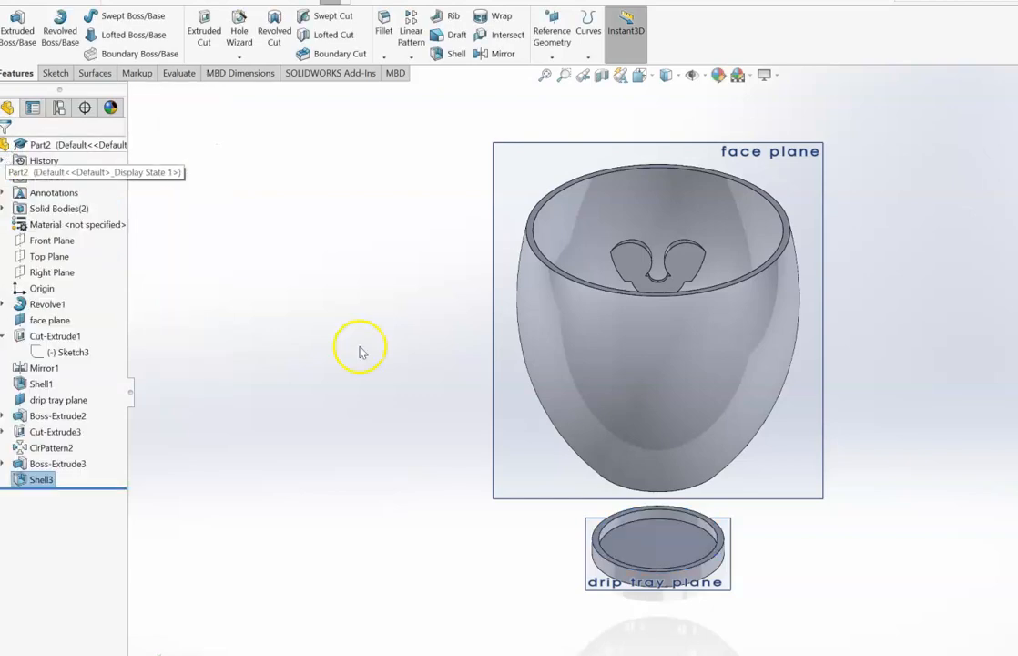
# Examine the hollow drip tray, the drainage holes and the pot's interior from below and from above
pyautogui.press('Down')
pyautogui.press('Up')
pyautogui.press('Up')
pyautogui.press('Up')
pyautogui.press('Up')
pyautogui.press('Up')
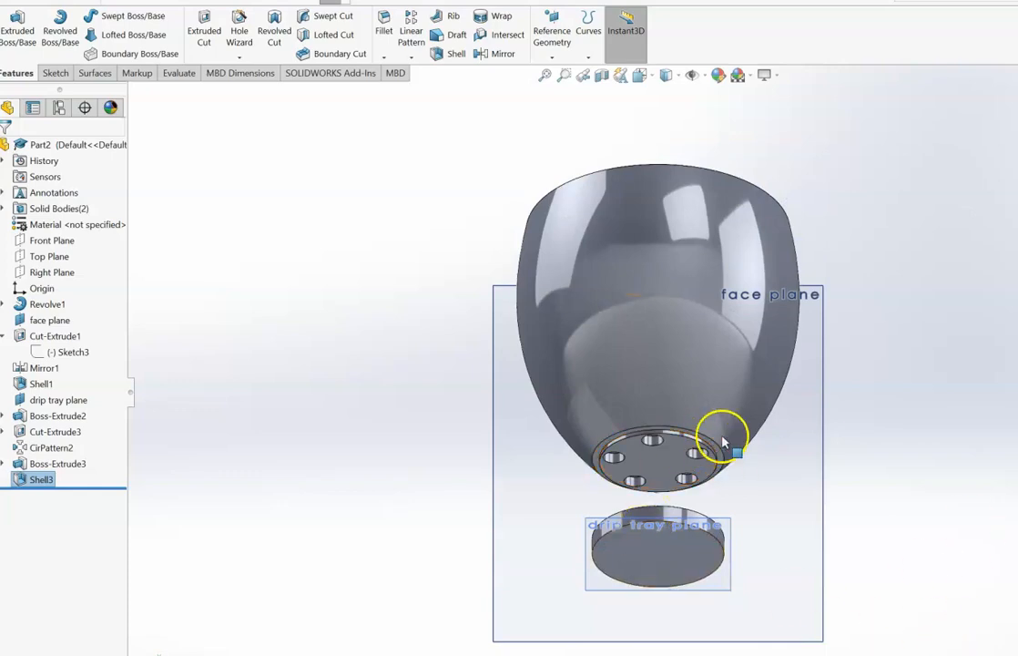
pyautogui.press('Down')
pyautogui.press('Down')
pyautogui.press('Down')
pyautogui.press('Down')
pyautogui.press('Down')
pyautogui.press('Down')
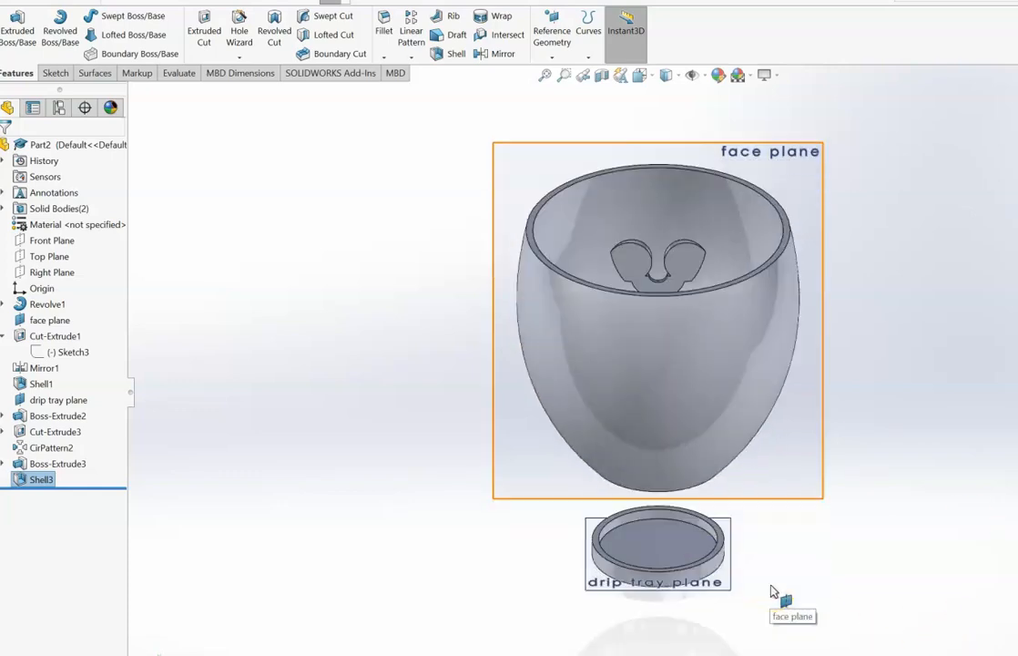
pyautogui.press('Up')
pyautogui.press('Up')
pyautogui.press('Up')
pyautogui.press('Down')
pyautogui.press('Down')
pyautogui.press('Down')
pyautogui.press('Down')
pyautogui.press('Down')
pyautogui.press('Down')
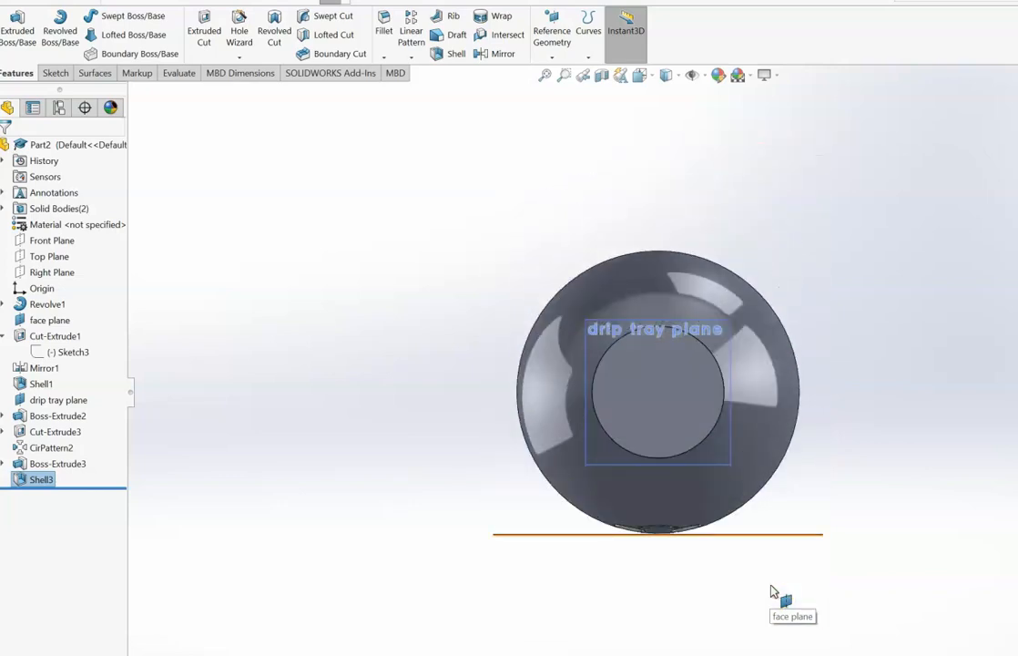
pyautogui.press('Up')
pyautogui.press('Up')
pyautogui.press('Up')
pyautogui.press('Up')
pyautogui.press('Up')
pyautogui.press('Up')
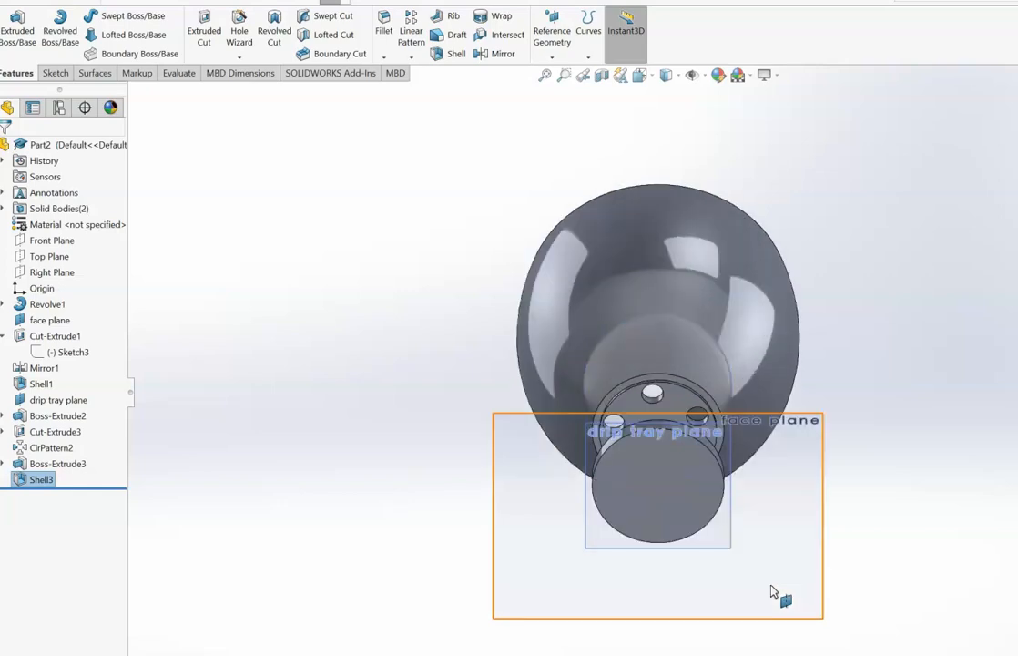
pyautogui.press('Down')
pyautogui.press('Down')
pyautogui.press('Down')
pyautogui.press('Down')
pyautogui.press('Down')
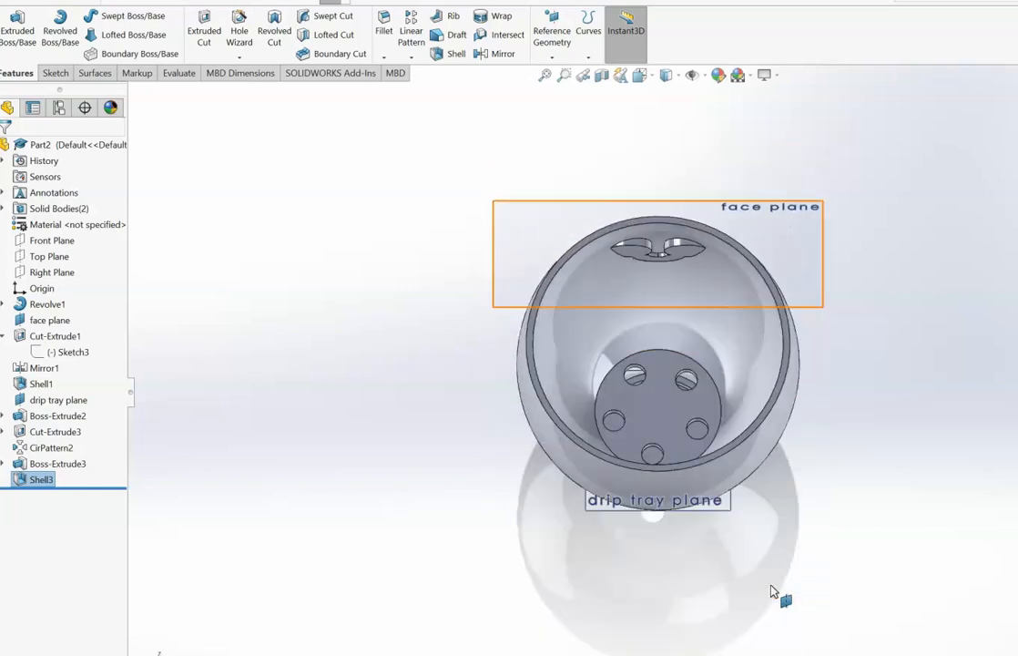